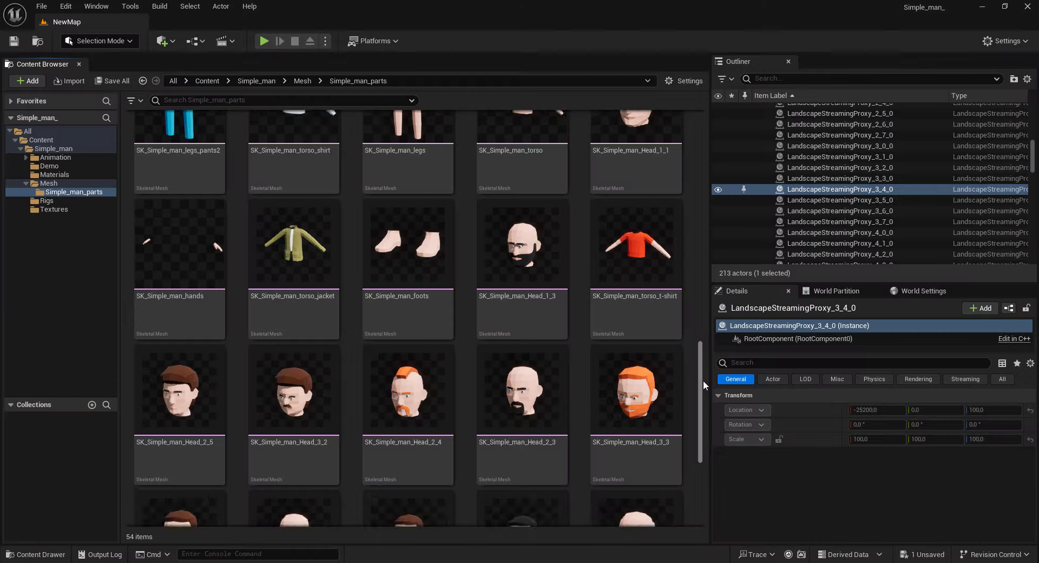
# Step: Browse the Simple_man_parts meshes, then open BP_Simple_man_demo in the Blueprint editor
pyautogui.moveTo(703, 380)
pyautogui.mouseDown()
pyautogui.moveTo(706, 230)
pyautogui.moveTo(723, 146)
pyautogui.mouseUp()
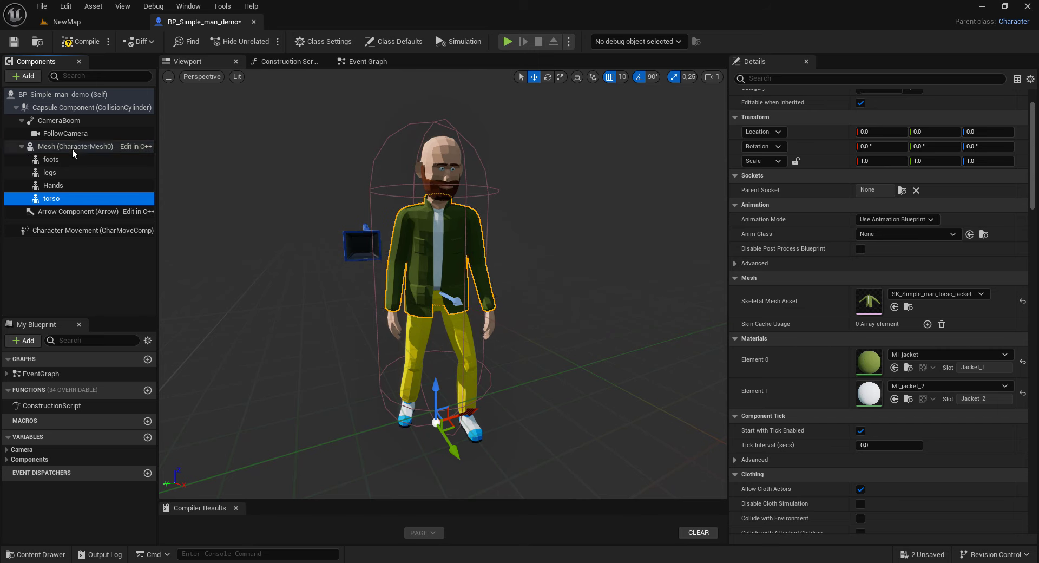
# Step: Try heads Head_1_5, Head_2_4 and Head_3_4, then keep the bearded SK_Simple_man_Head_3_3
pyautogui.click(72, 148)
pyautogui.click(981, 309)
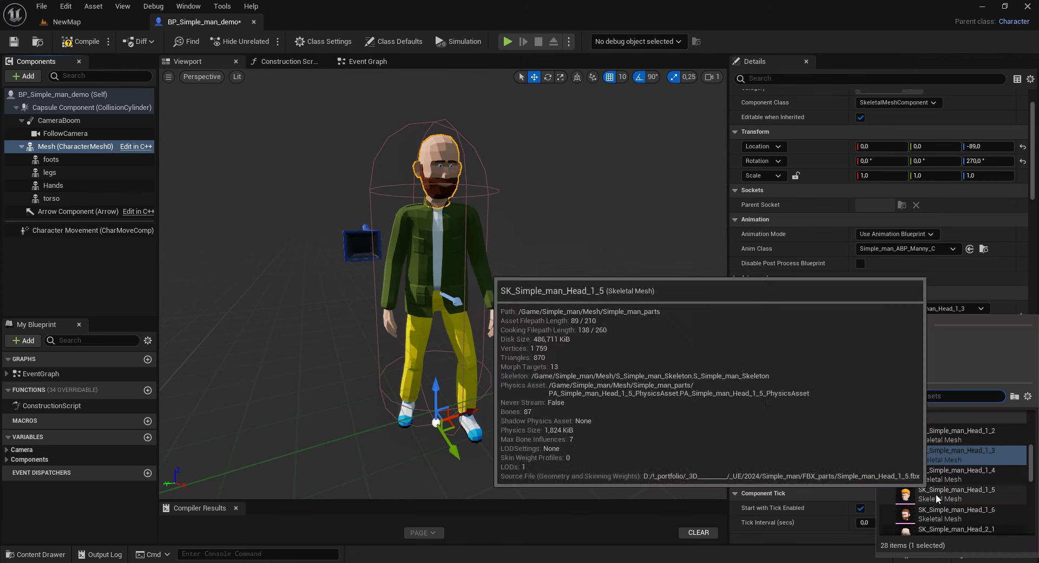
pyautogui.click(938, 494)
pyautogui.click(981, 308)
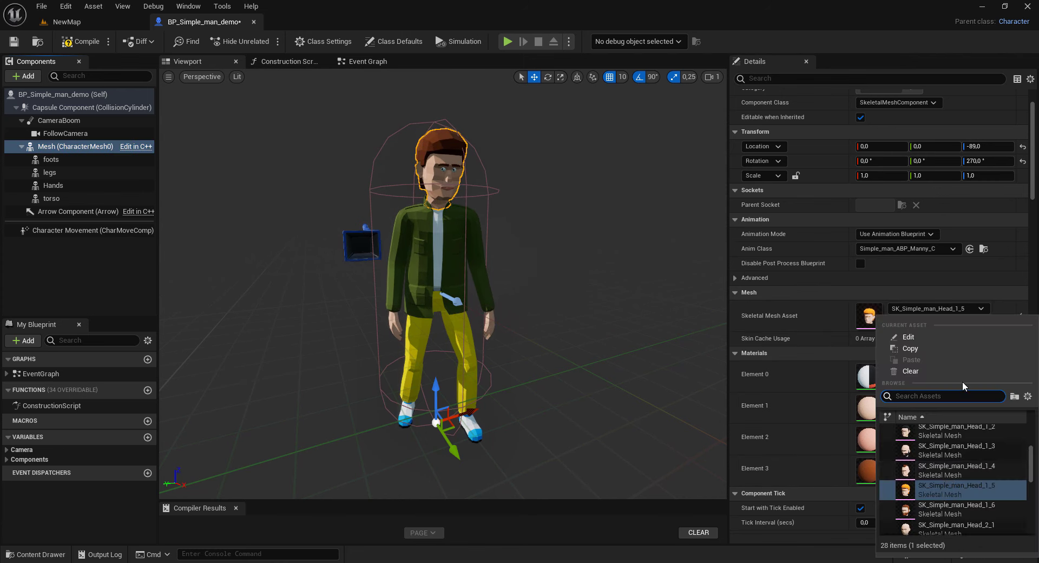
pyautogui.scroll(-2, 931, 454)
pyautogui.click(930, 455)
pyautogui.click(981, 308)
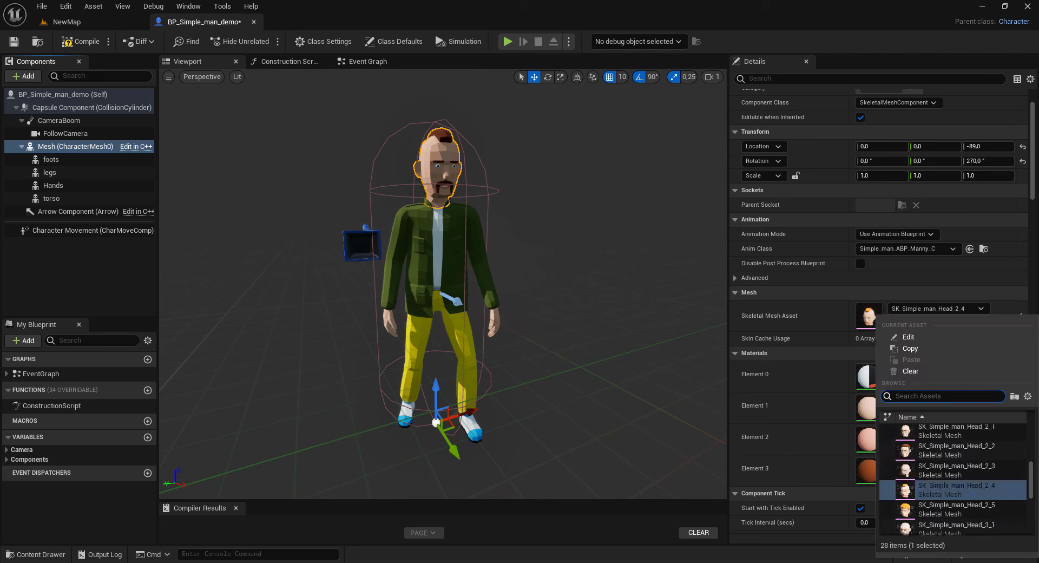
pyautogui.scroll(-3, 943, 471)
pyautogui.click(943, 471)
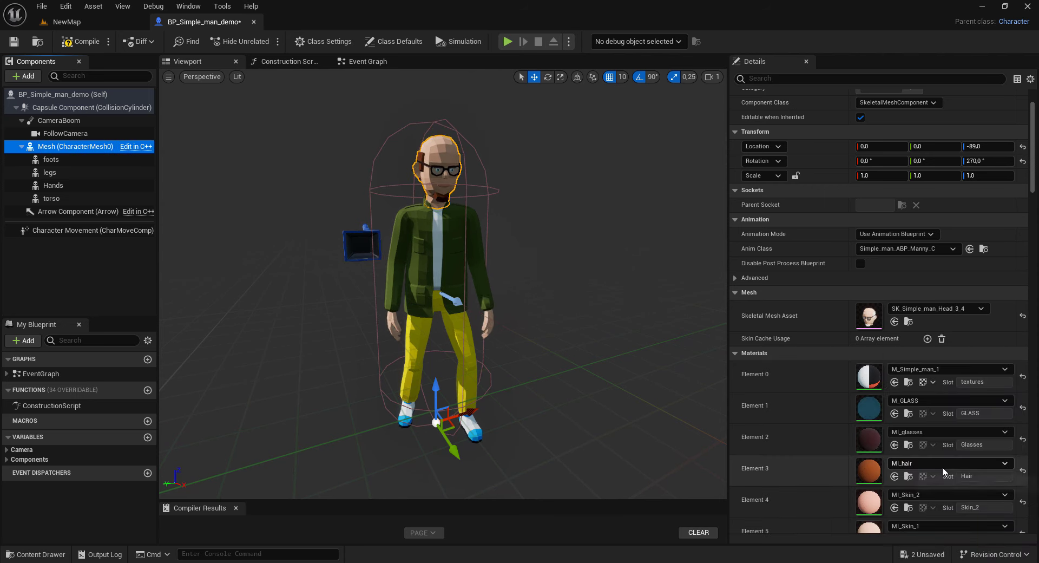
pyautogui.click(981, 309)
pyautogui.click(946, 470)
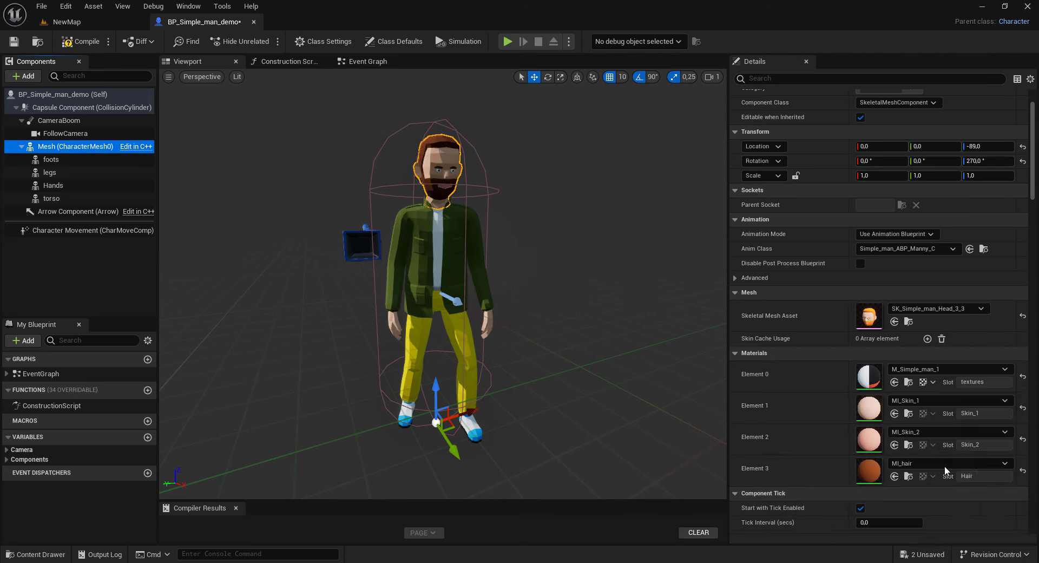
# Step: Set the MI_hair colour to dark purple in the Color Picker
pyautogui.doubleClick(874, 473)
pyautogui.click(862, 177)
pyautogui.click(653, 227)
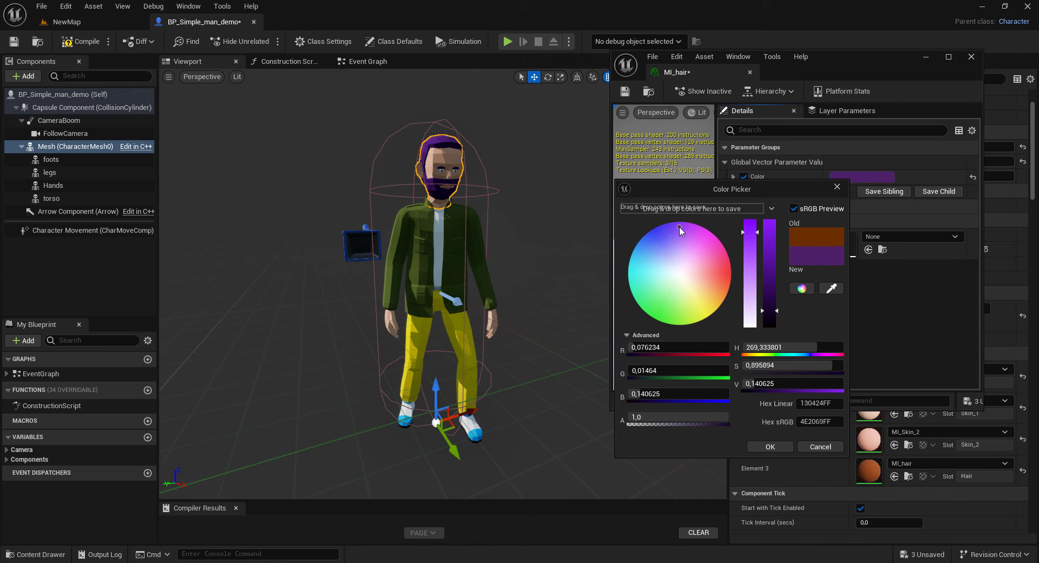
pyautogui.click(775, 444)
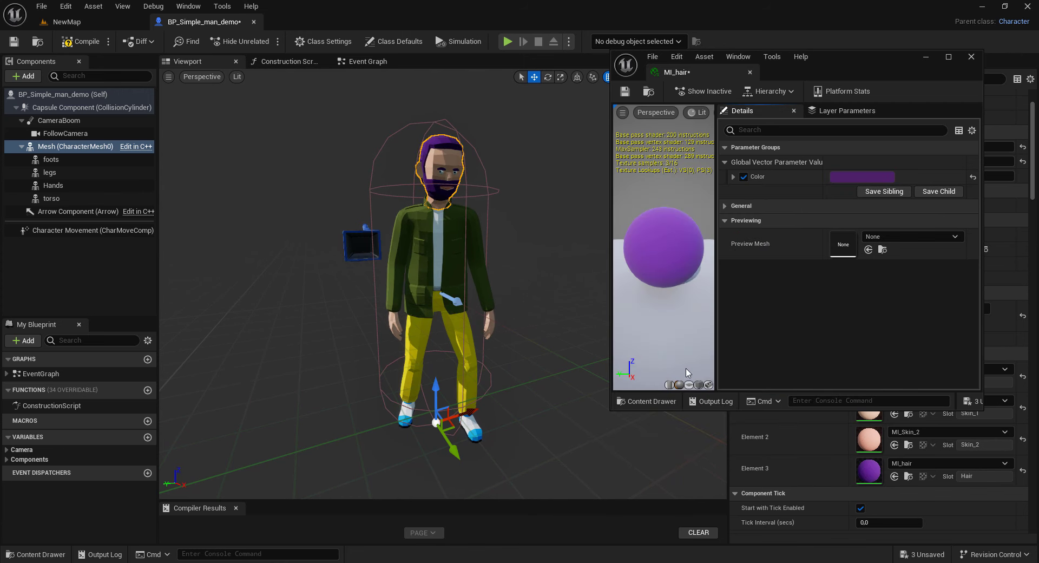
pyautogui.click(971, 57)
pyautogui.click(52, 198)
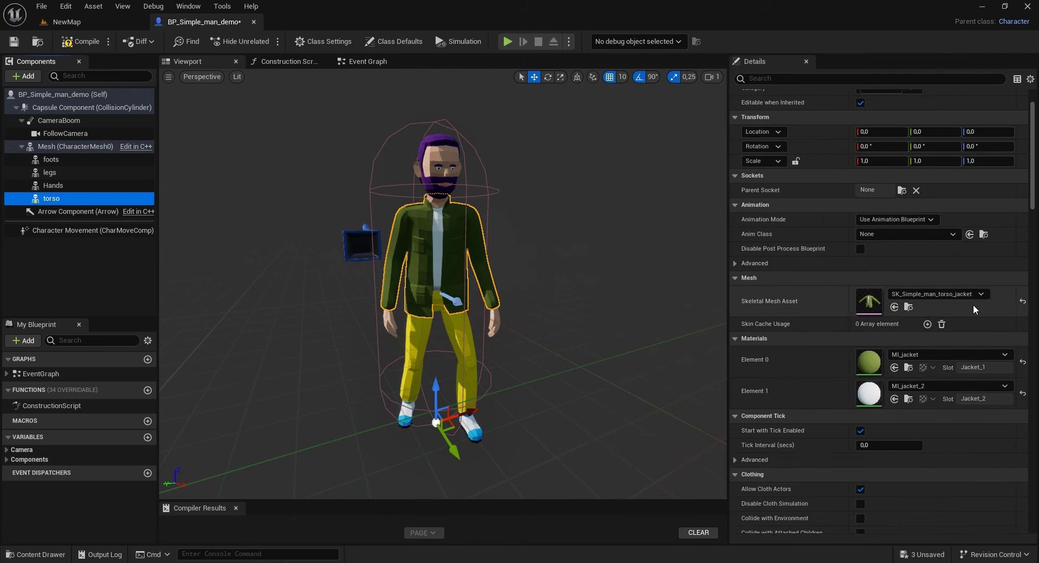
# Step: Swap the torso mesh from the jacket to SK_Simple_man_torso_shirt
pyautogui.click(952, 294)
pyautogui.click(931, 460)
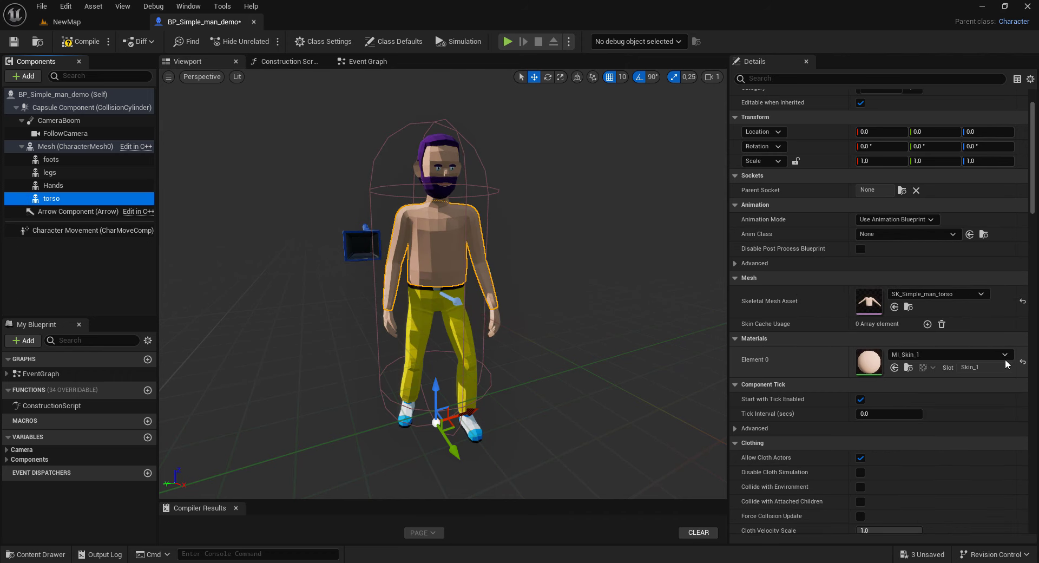
pyautogui.click(947, 359)
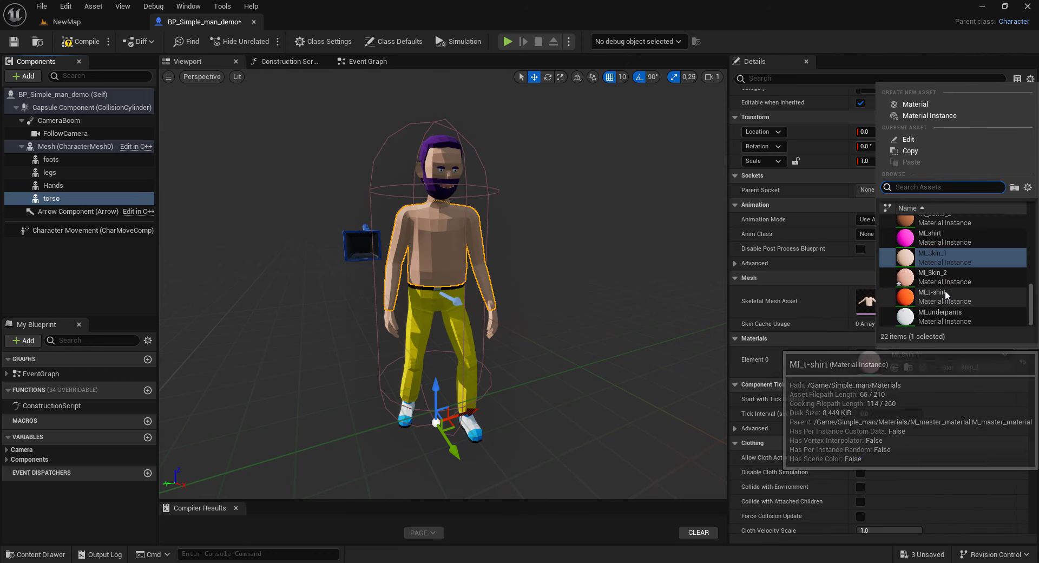
pyautogui.scroll(2, 948, 295)
pyautogui.click(831, 306)
pyautogui.click(939, 293)
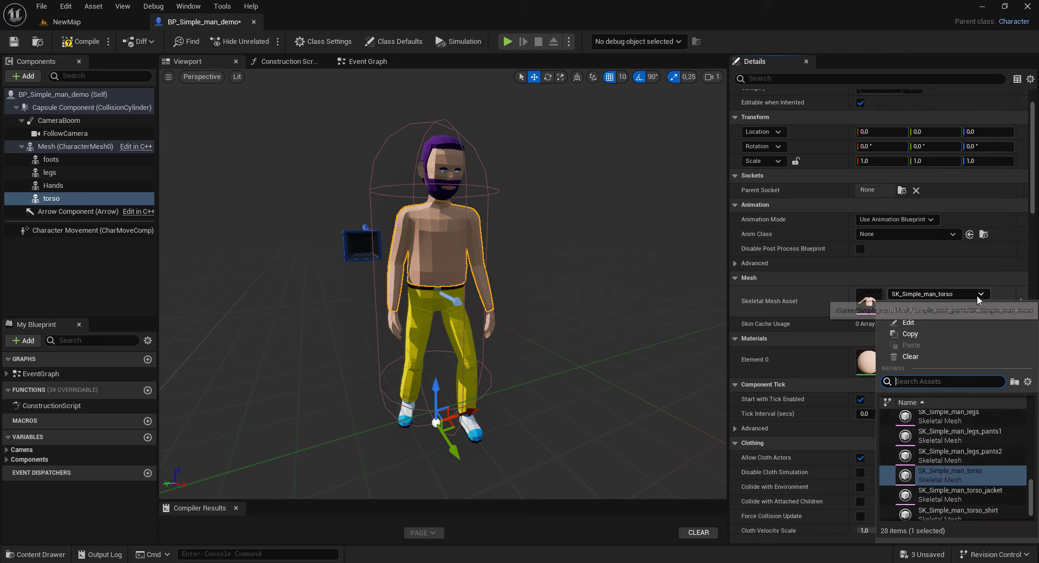
pyautogui.click(936, 475)
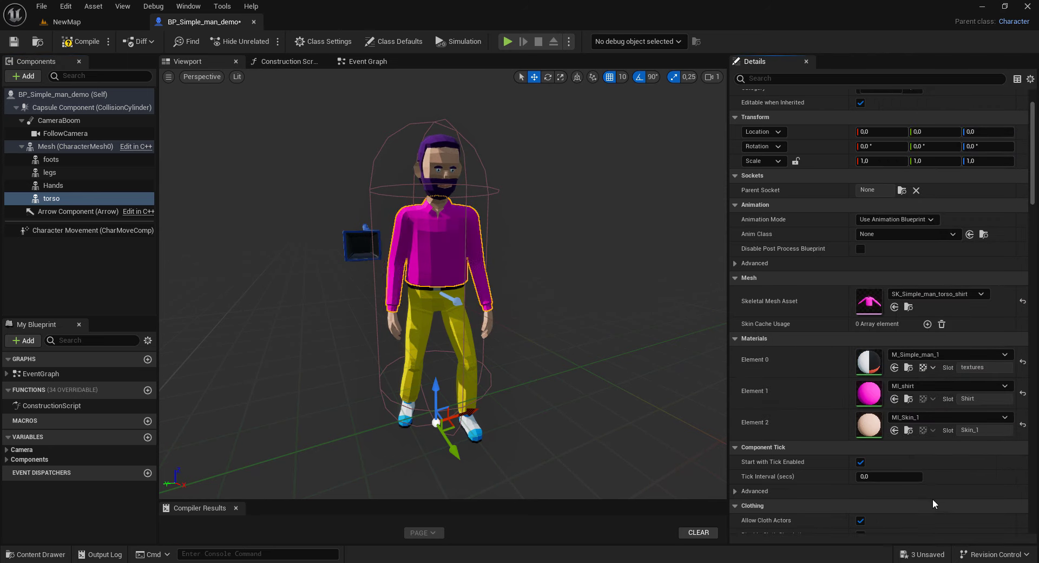
# Step: Recolour the MI_shirt material teal in the Color Picker
pyautogui.doubleClick(868, 393)
pyautogui.click(847, 177)
pyautogui.moveTo(698, 233)
pyautogui.mouseDown()
pyautogui.moveTo(678, 278)
pyautogui.moveTo(674, 270)
pyautogui.mouseUp()
pyautogui.moveTo(765, 223); pyautogui.dragTo(766, 272)
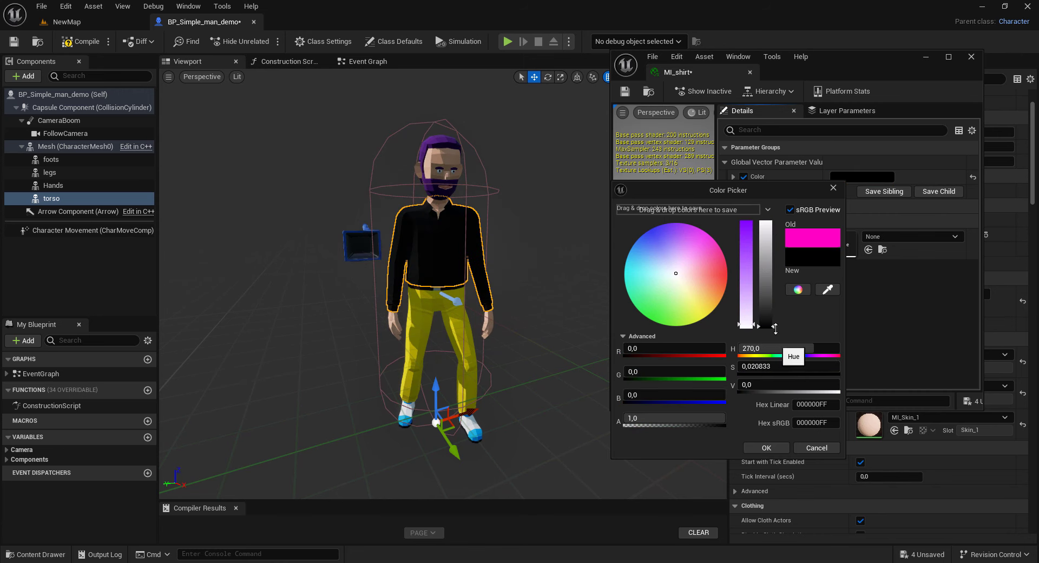
pyautogui.moveTo(650, 277); pyautogui.dragTo(582, 304)
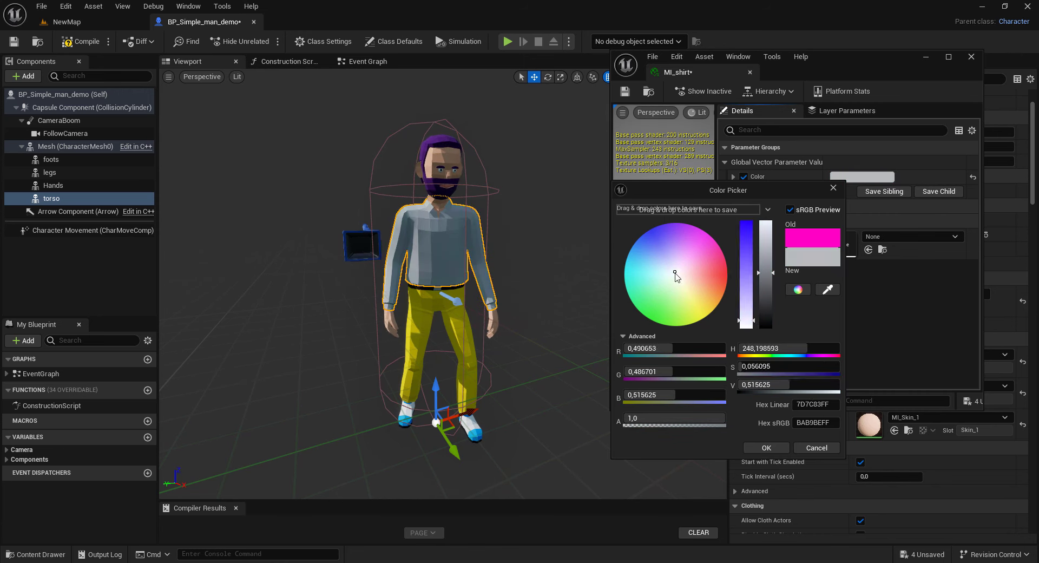
pyautogui.click(756, 445)
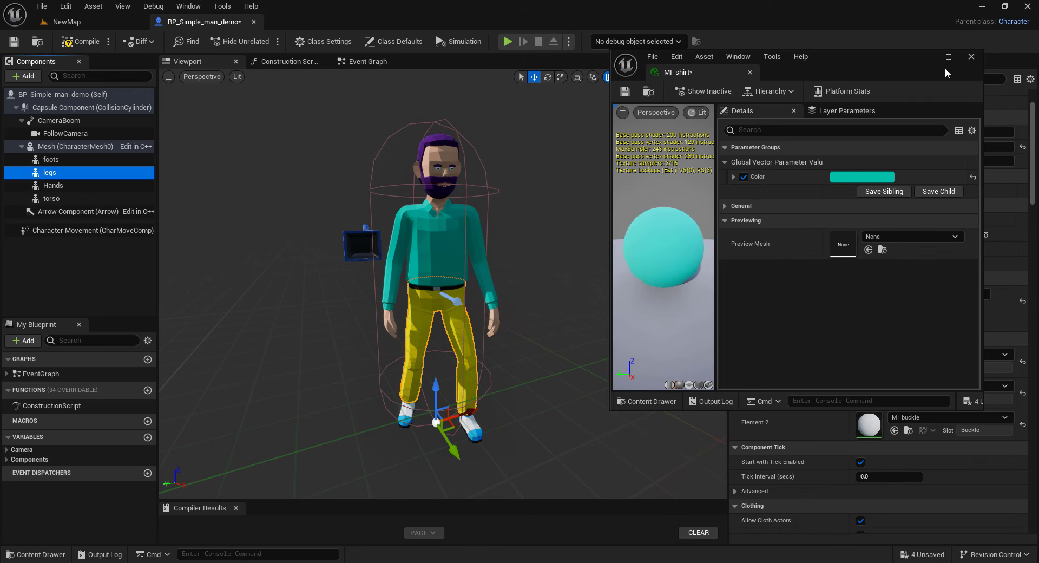
pyautogui.click(971, 56)
pyautogui.click(939, 294)
# Step: Replace the legs' Element 0 material MI_pants with MI_Skin_1 for bare skin
pyautogui.click(944, 456)
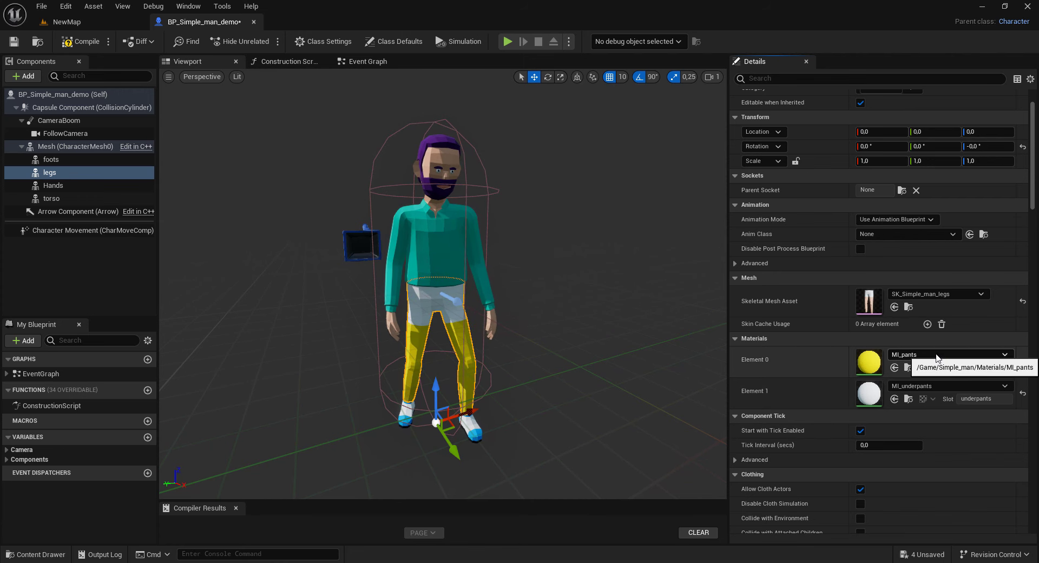
pyautogui.click(952, 355)
pyautogui.scroll(3, 969, 278)
pyautogui.scroll(2, 968, 279)
pyautogui.scroll(-3, 969, 278)
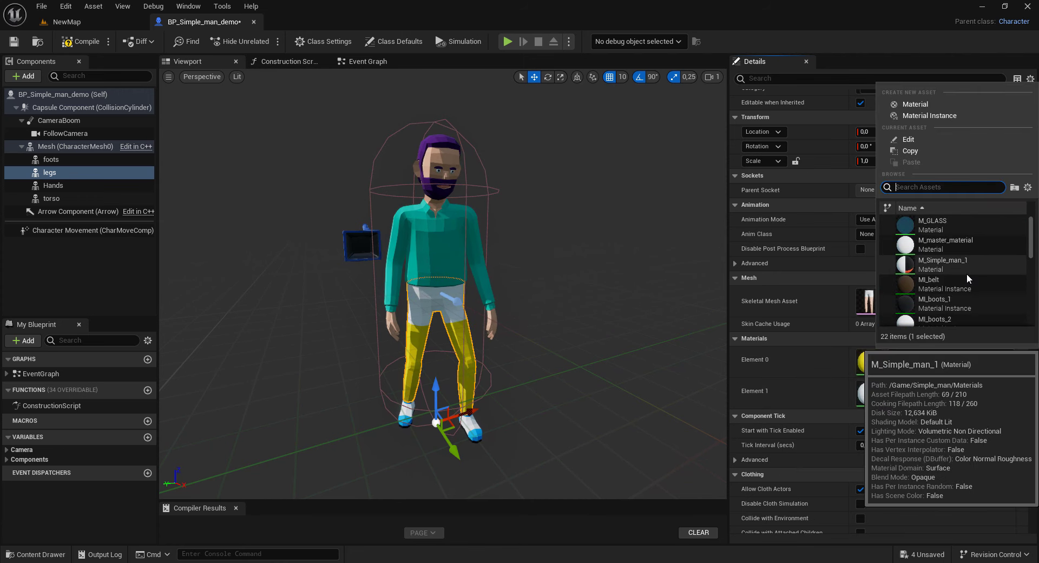
pyautogui.scroll(-2, 943, 240)
pyautogui.write('kin')
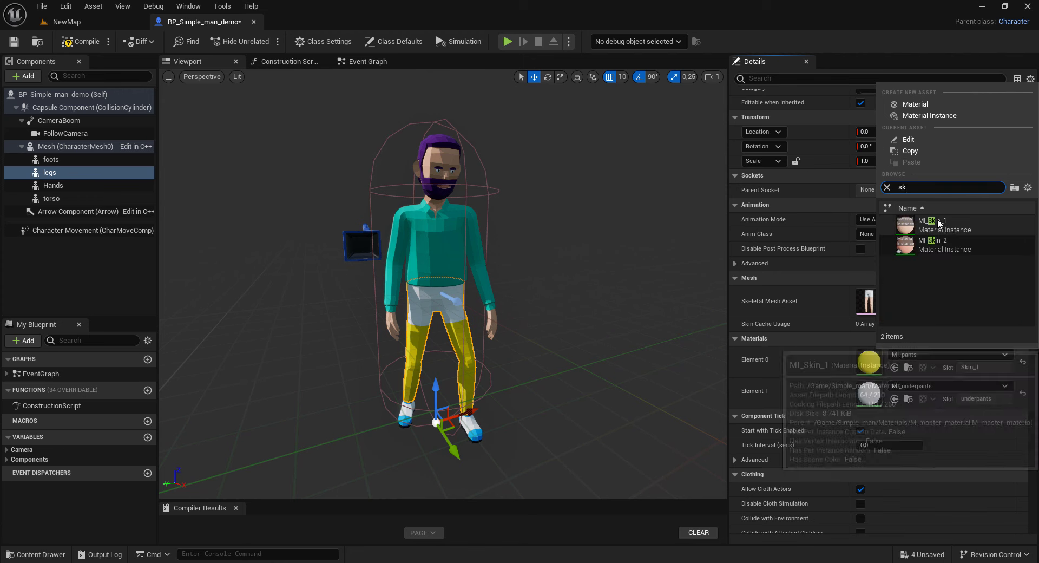
pyautogui.click(936, 230)
# Step: Set the MI_underpants colour to red (FF0000)
pyautogui.doubleClick(872, 395)
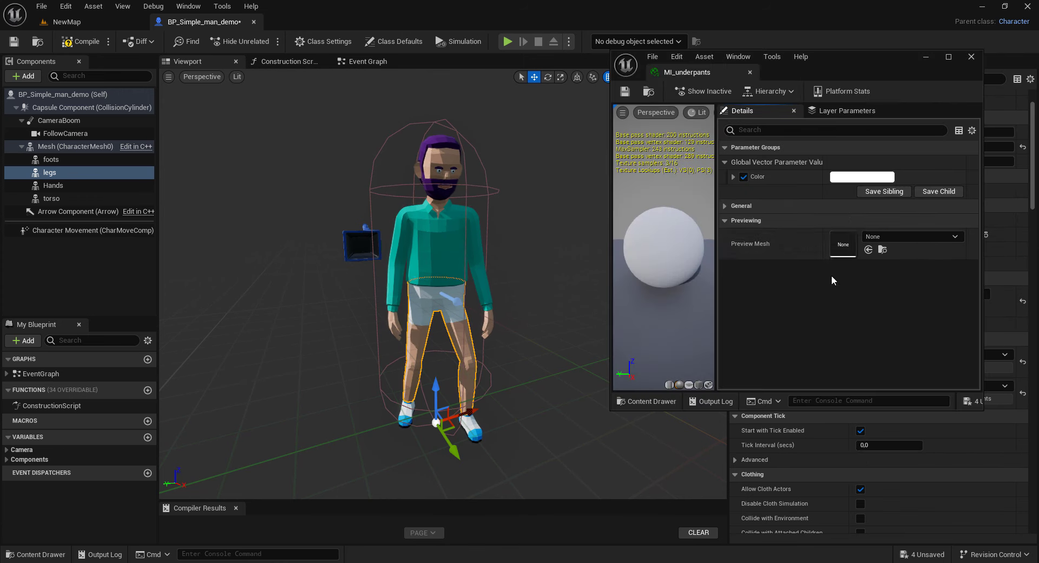
pyautogui.click(861, 177)
pyautogui.click(736, 269)
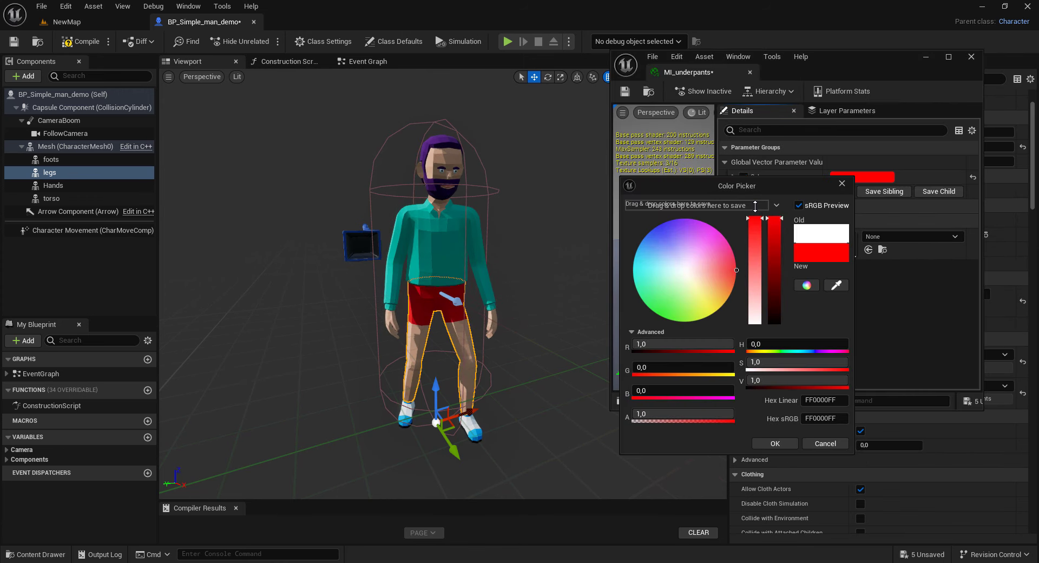
pyautogui.click(775, 443)
pyautogui.click(971, 56)
pyautogui.click(920, 294)
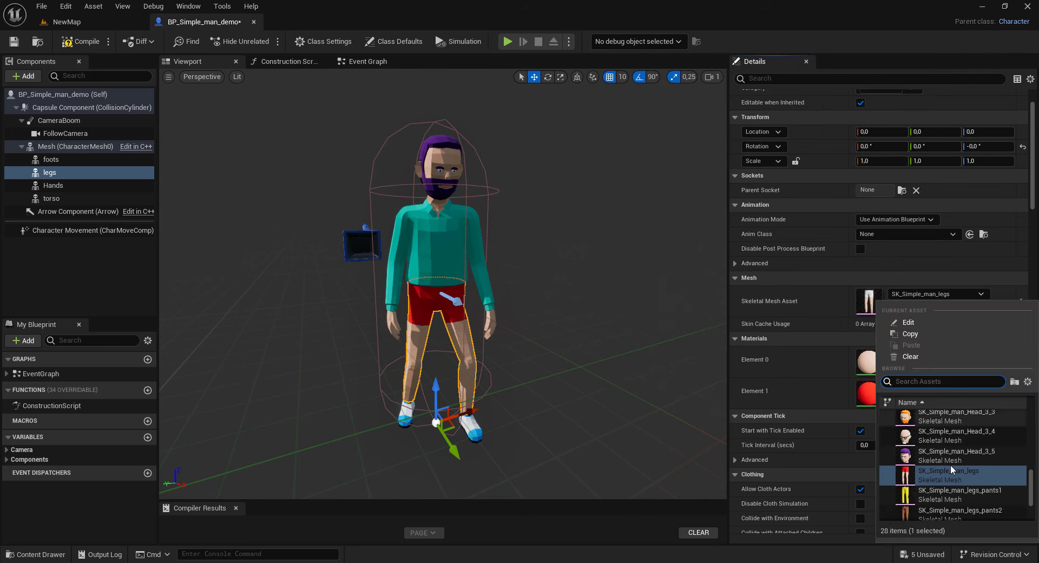
# Step: Set the legs mesh to SK_Simple_man_legs_pants1 with MI_pants on Element 0
pyautogui.click(955, 497)
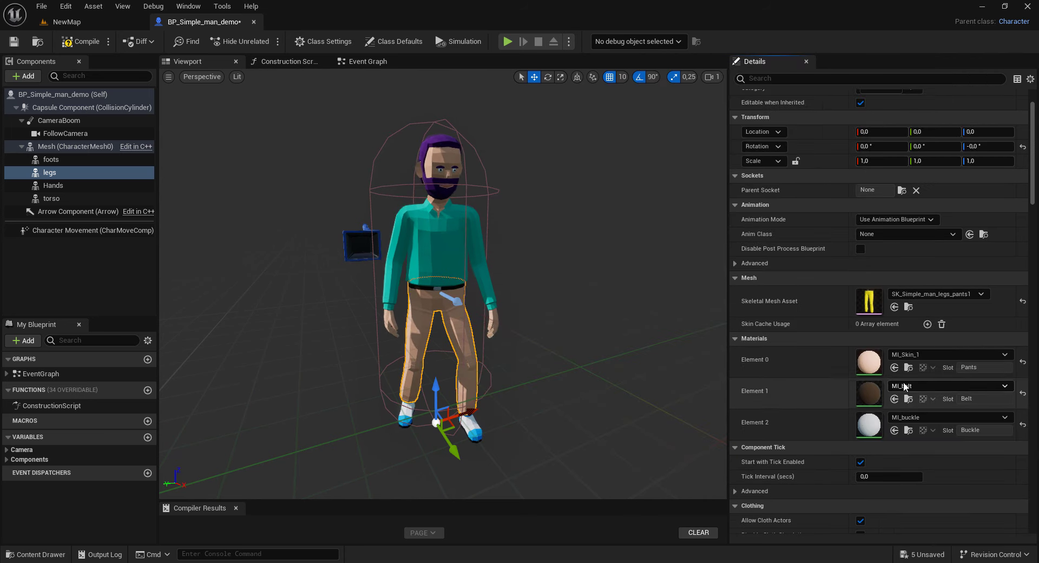
pyautogui.click(951, 355)
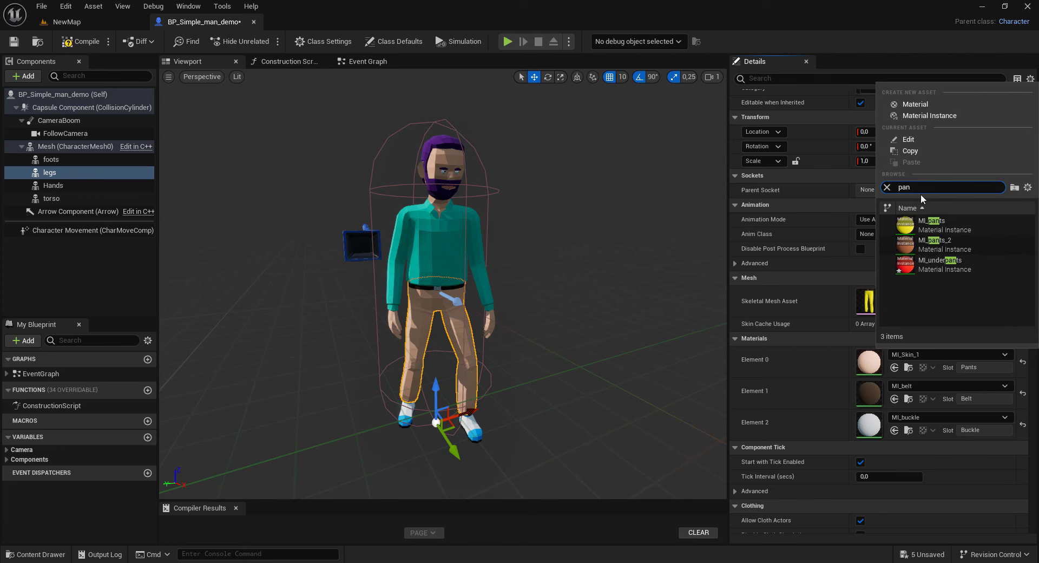
pyautogui.click(954, 231)
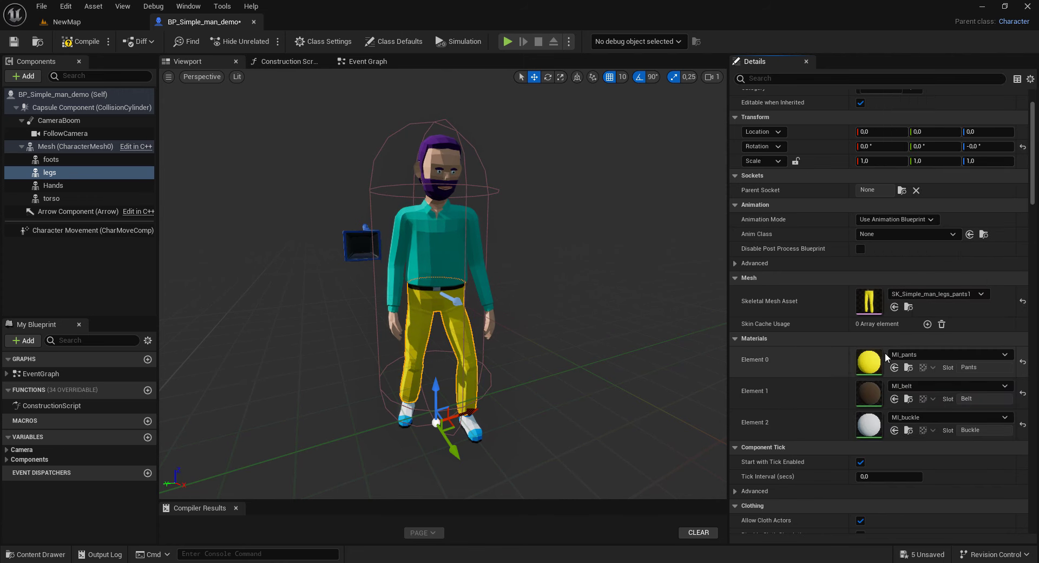
# Step: Darken the MI_pants colour from yellow to dark olive
pyautogui.doubleClick(869, 362)
pyautogui.click(862, 176)
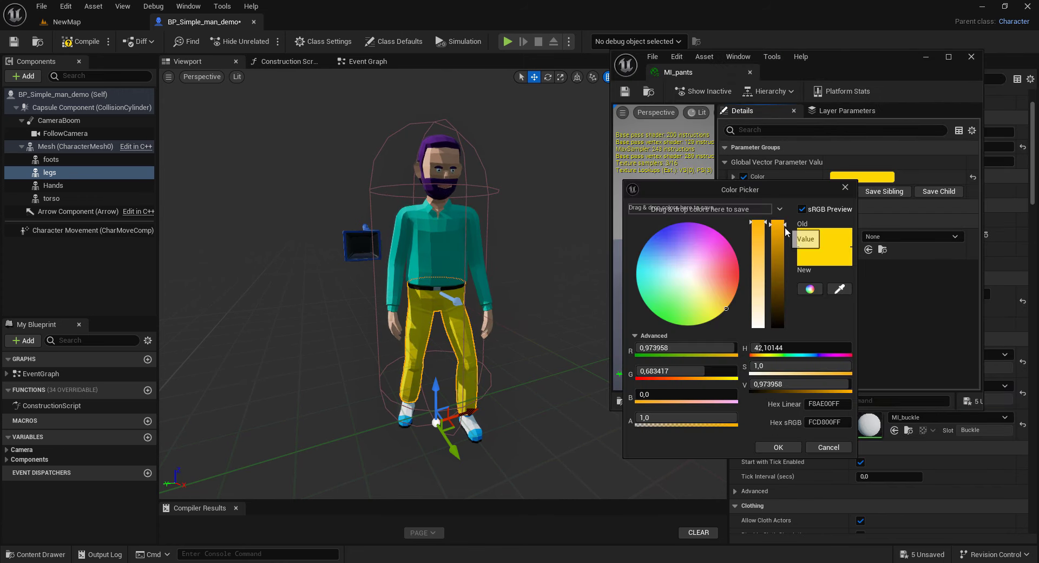
pyautogui.moveTo(785, 229); pyautogui.dragTo(786, 307)
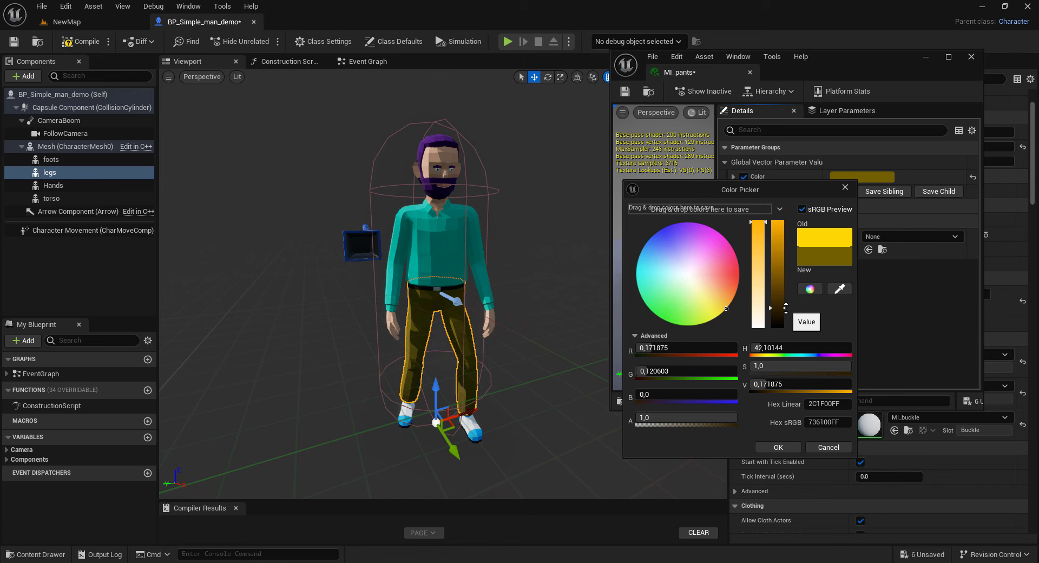
pyautogui.click(793, 447)
pyautogui.click(972, 56)
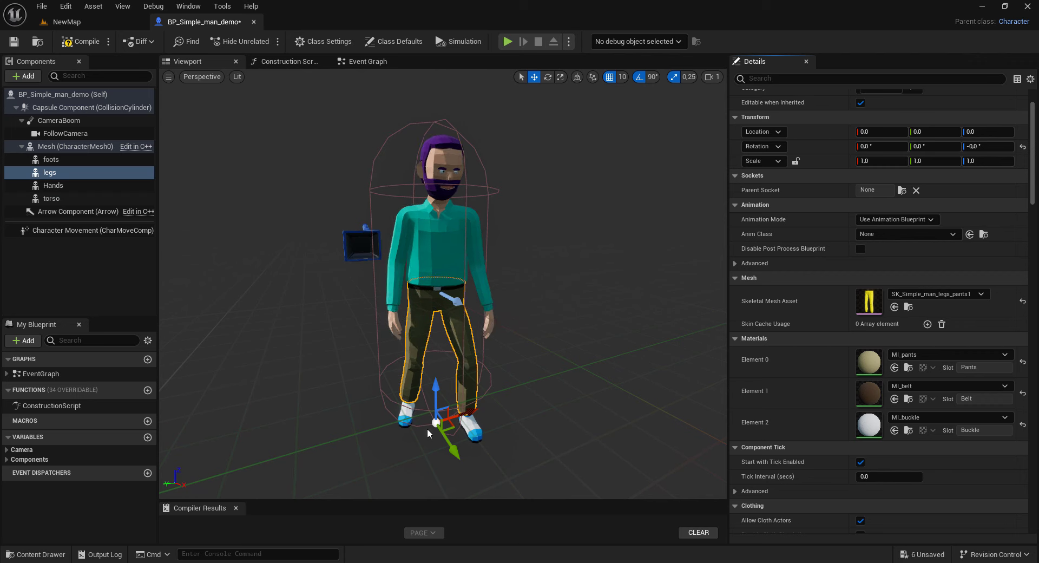
pyautogui.scroll(5, 428, 433)
# Step: Lighten the MI_belt colour from dark brown to near white
pyautogui.moveTo(425, 429); pyautogui.dragTo(424, 324, button='middle')
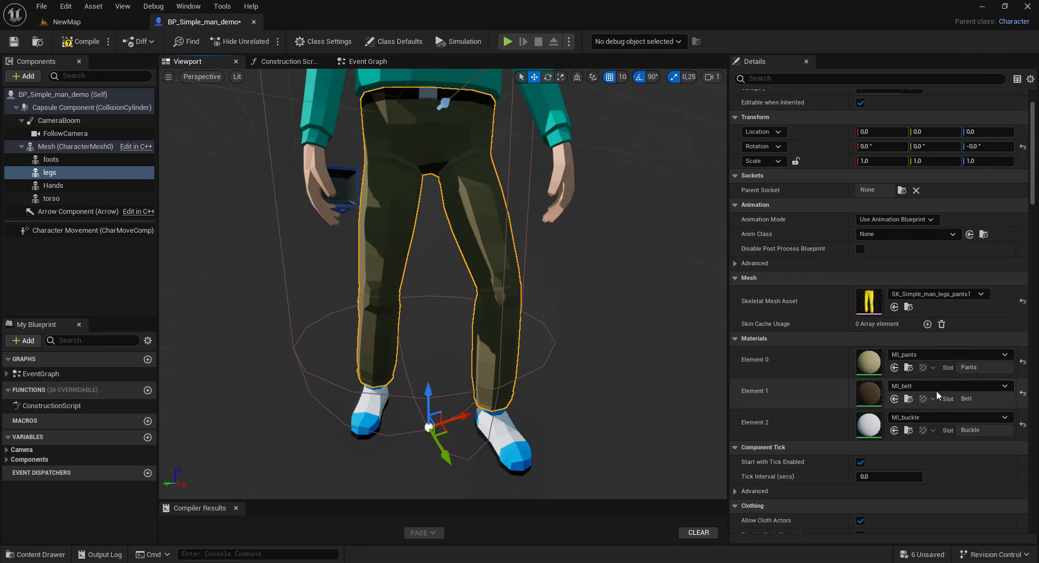
pyautogui.click(947, 385)
pyautogui.doubleClick(869, 393)
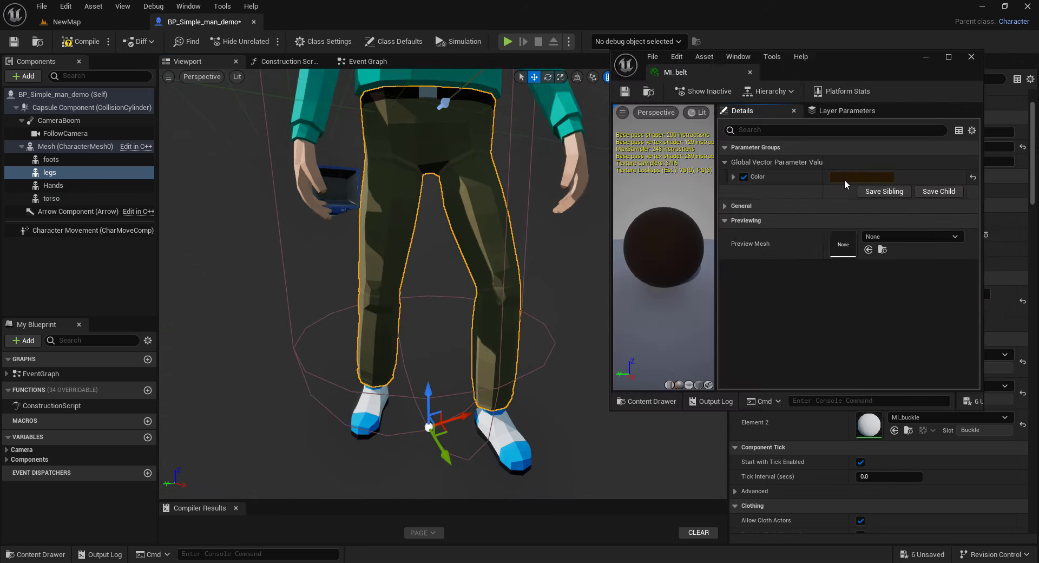
pyautogui.click(845, 181)
pyautogui.click(657, 247)
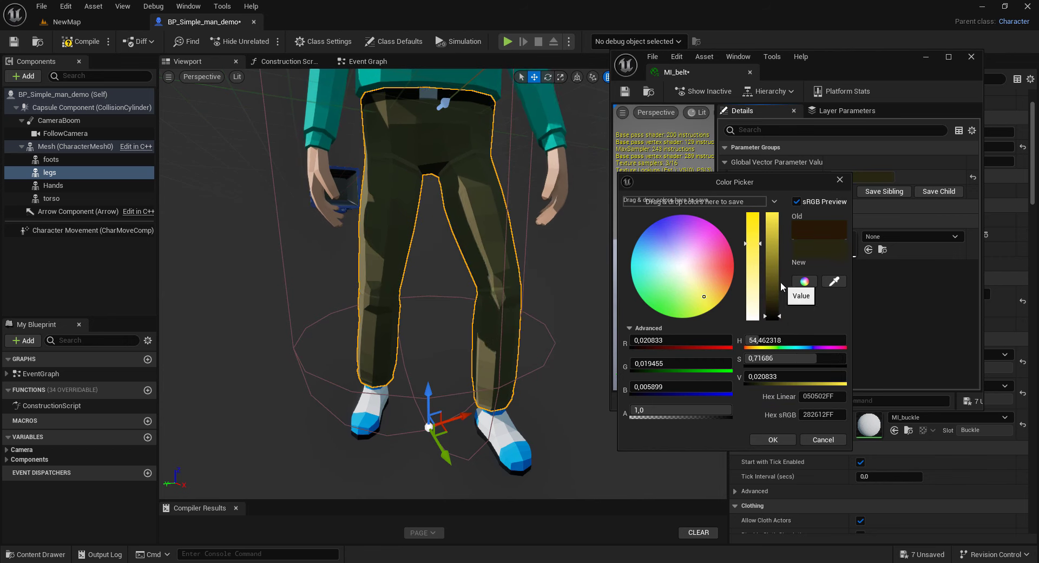
pyautogui.moveTo(779, 287); pyautogui.dragTo(780, 282)
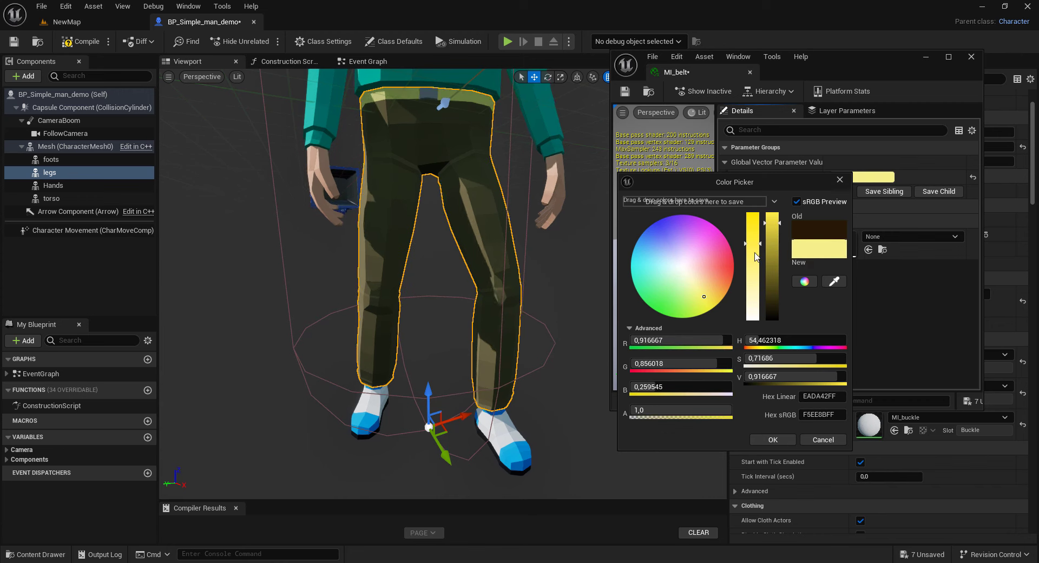
pyautogui.click(772, 439)
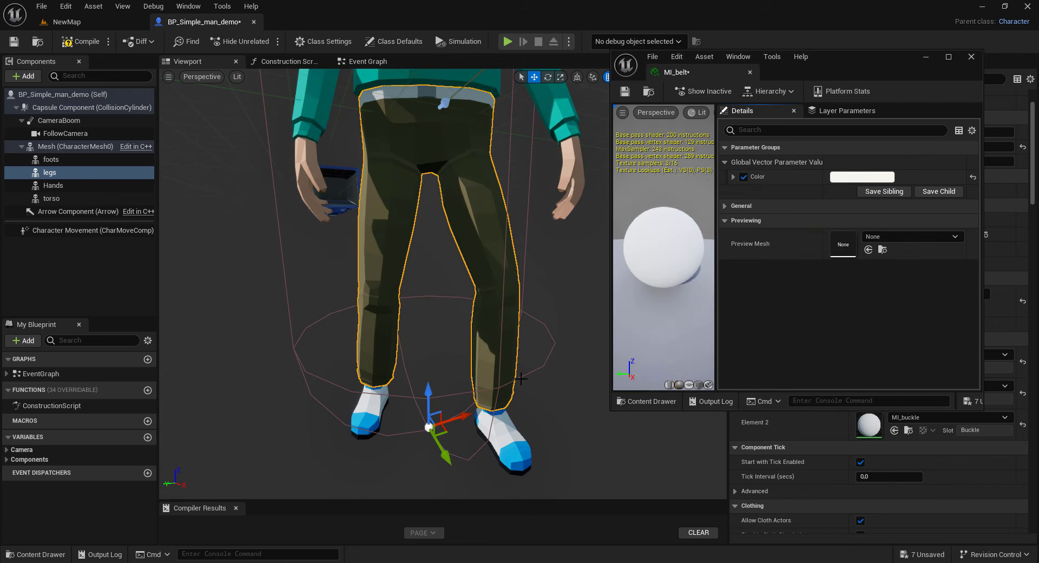
pyautogui.click(974, 59)
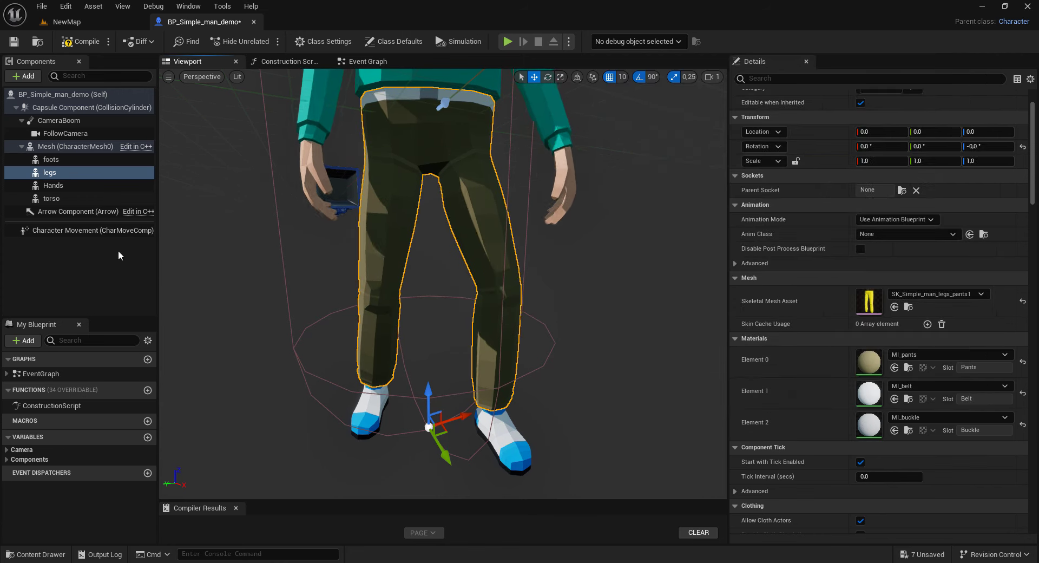
# Step: Try bare SK_Simple_man_foots feet, then restore the blue SK_Simple_man_foots_boots_1 boots
pyautogui.click(51, 159)
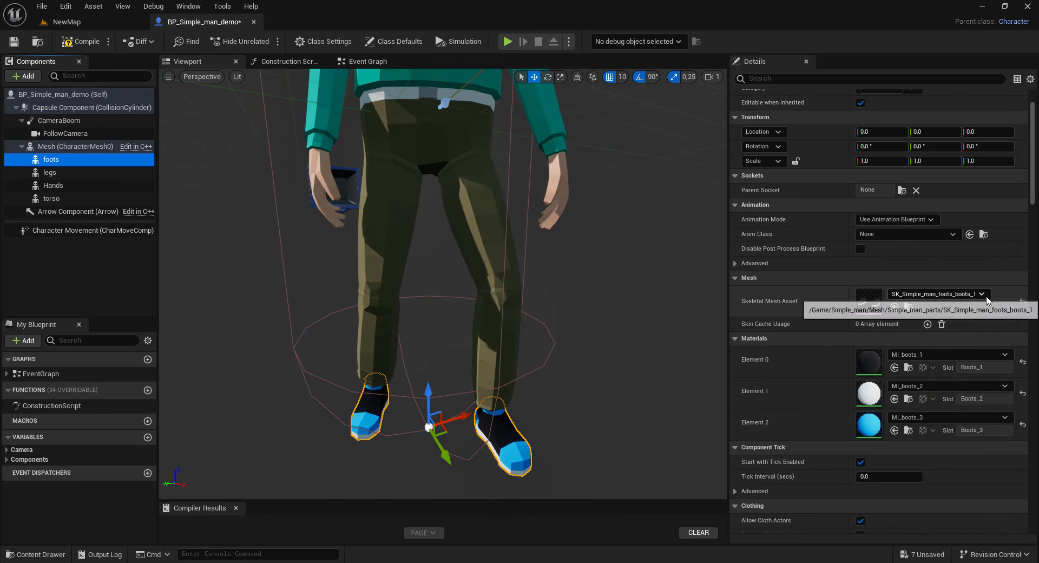
pyautogui.click(969, 294)
pyautogui.click(968, 438)
pyautogui.click(981, 294)
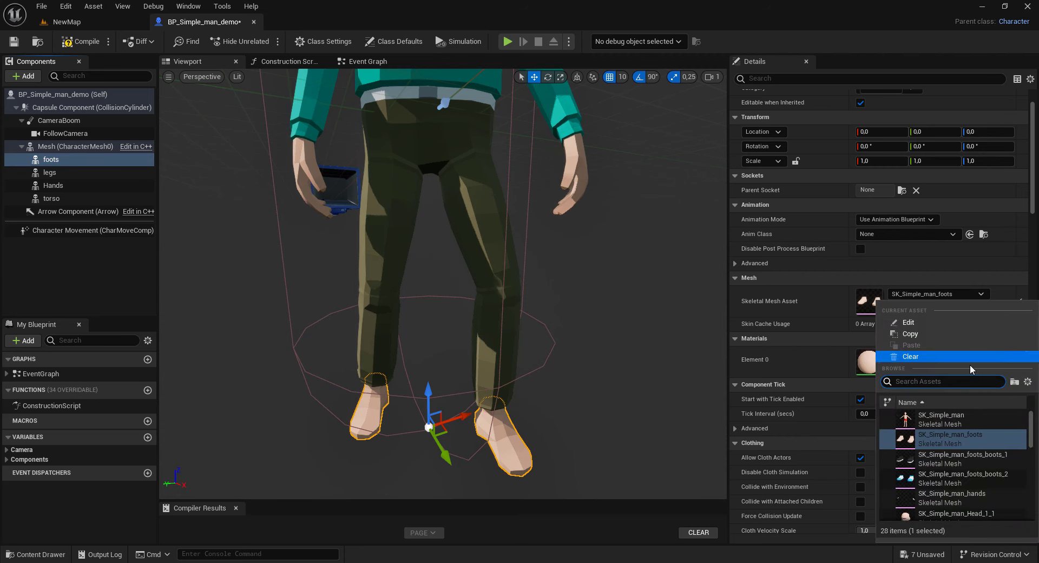
pyautogui.click(986, 453)
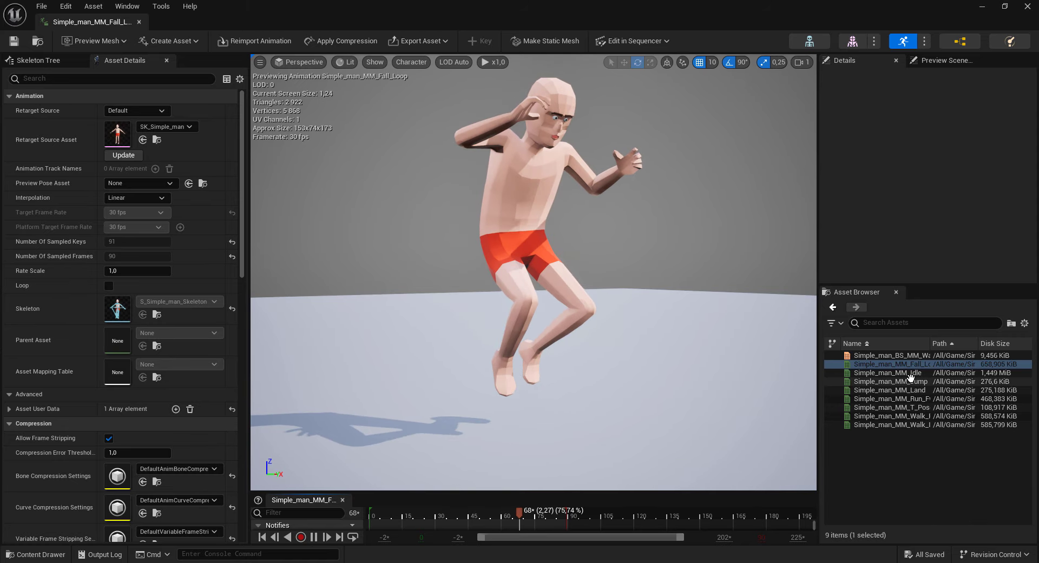
# Step: Preview Idle, Jump, Land, Run_Fwd, T_Pose, Walk_Fwd and Walk_InPlace, then download Mixamo's Swing Dancing
pyautogui.click(912, 373)
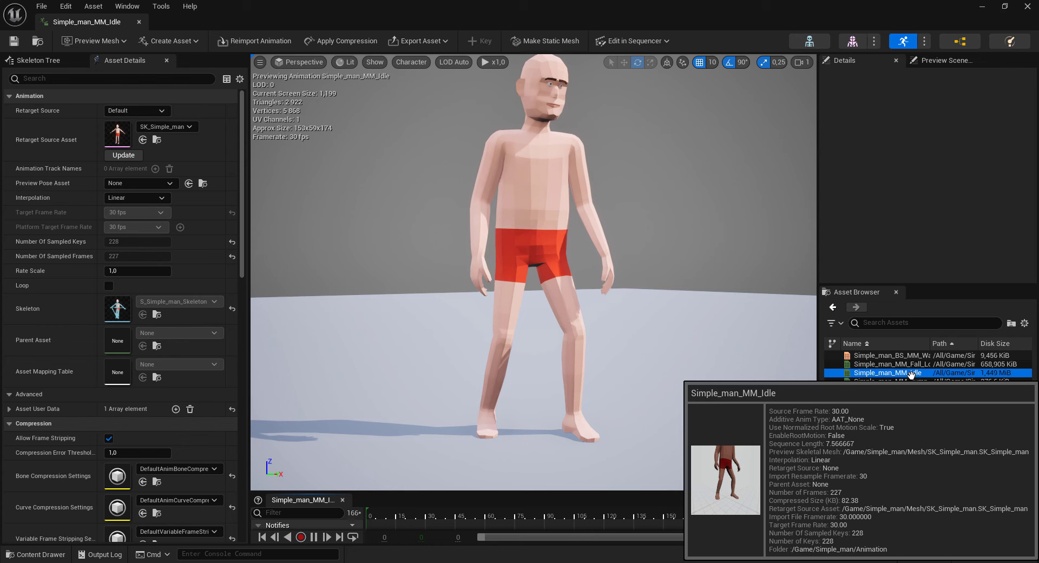
pyautogui.click(888, 381)
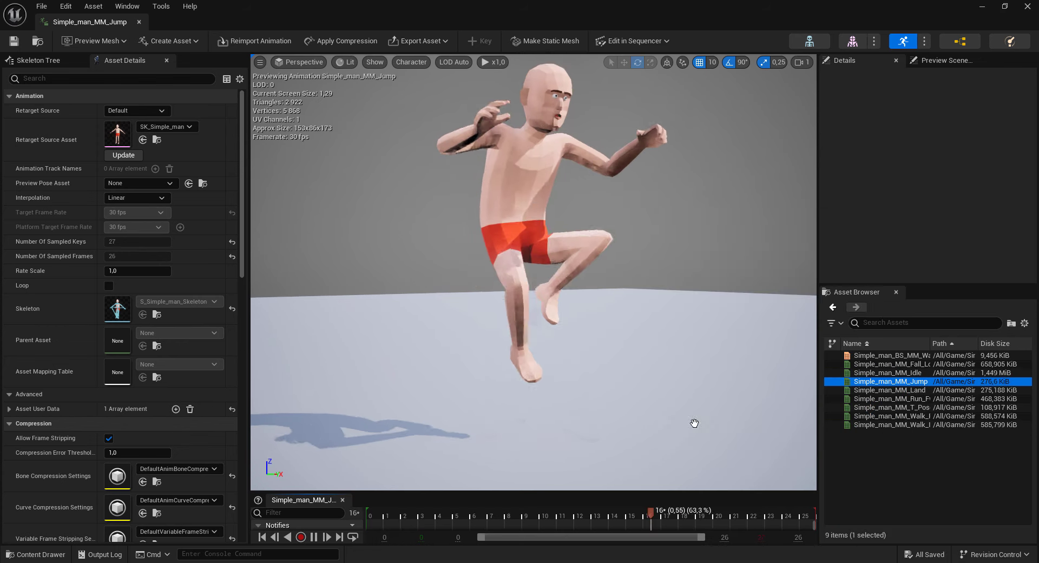
pyautogui.press('Down')
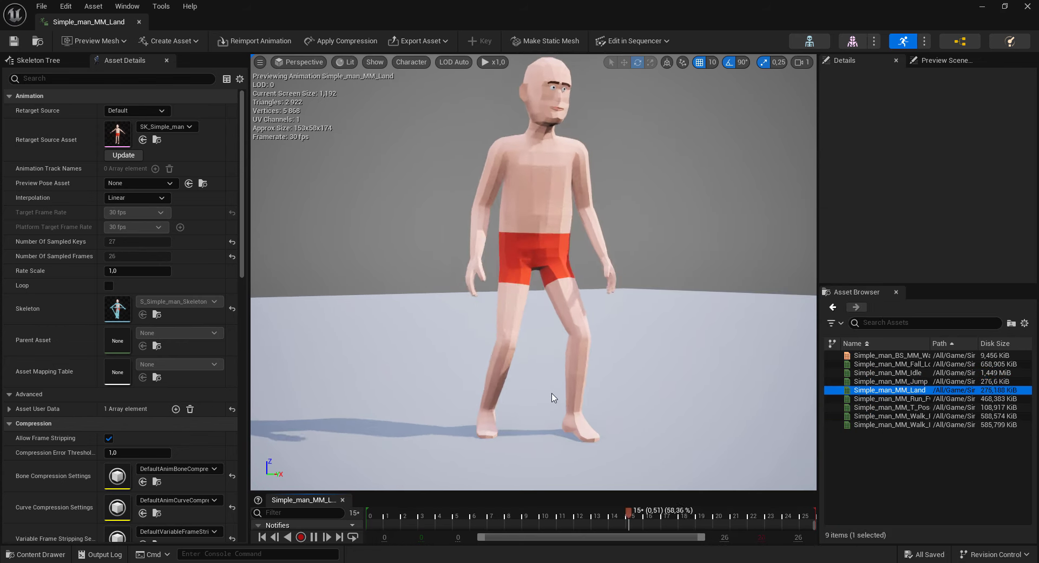
pyautogui.press('Down')
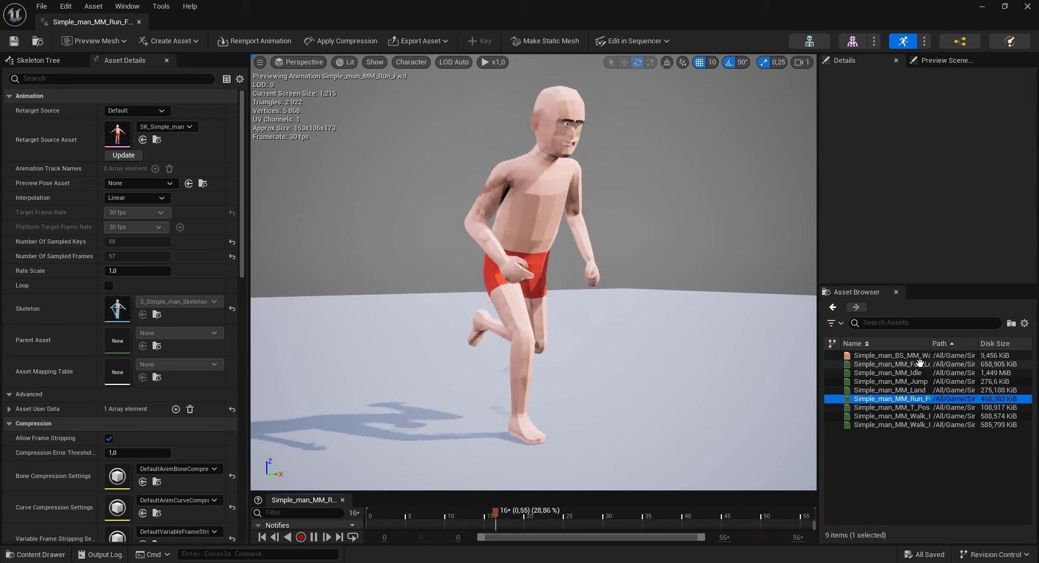
pyautogui.press('Down')
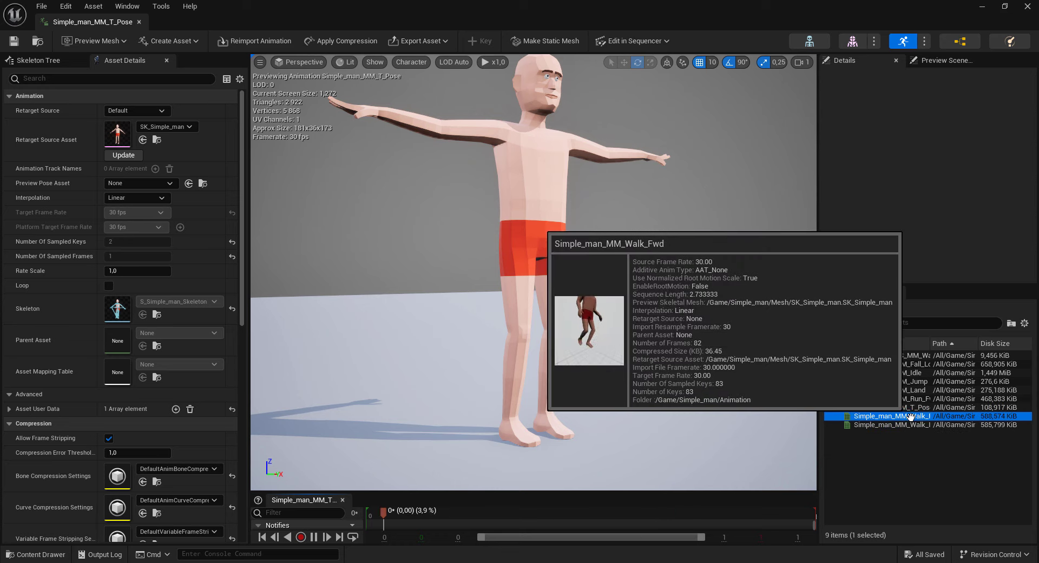
pyautogui.press('Down')
pyautogui.click(892, 424)
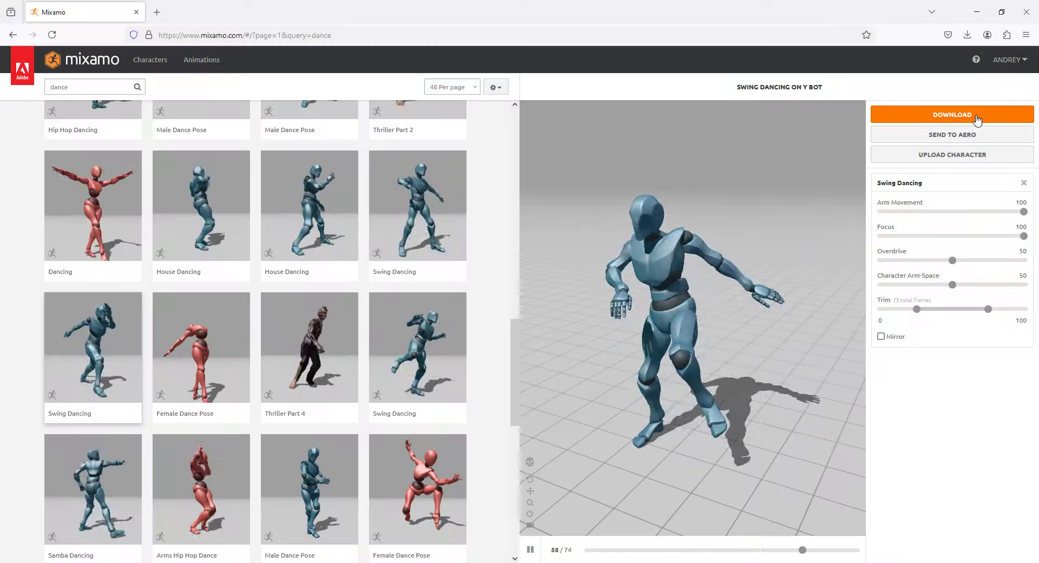
pyautogui.click(974, 114)
pyautogui.click(690, 238)
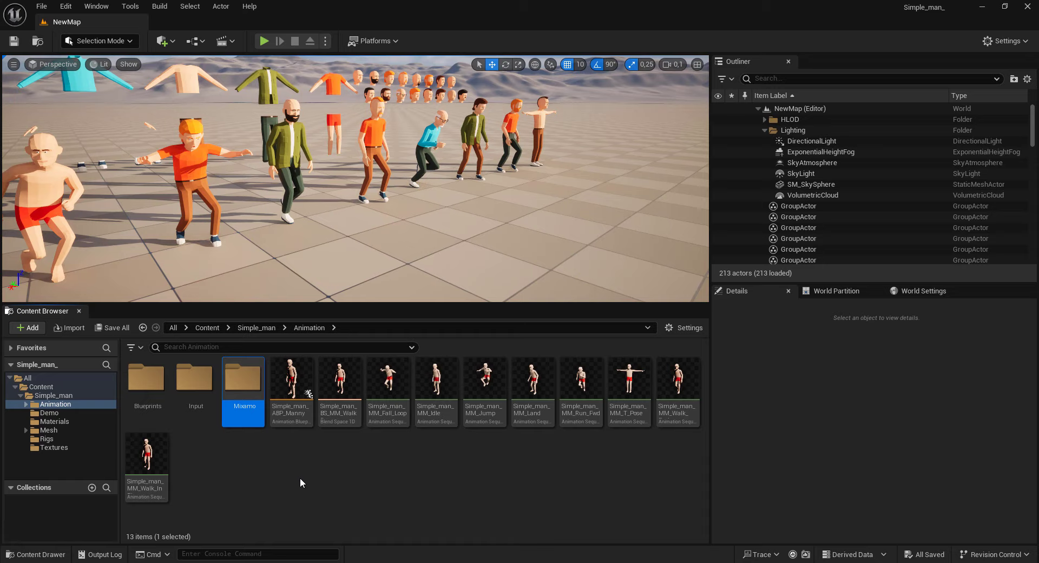
# Step: Import Swing Dancing.fbx from Simple_man/Mixamo on disk using Import All
pyautogui.rightClick(313, 425)
pyautogui.click(377, 168)
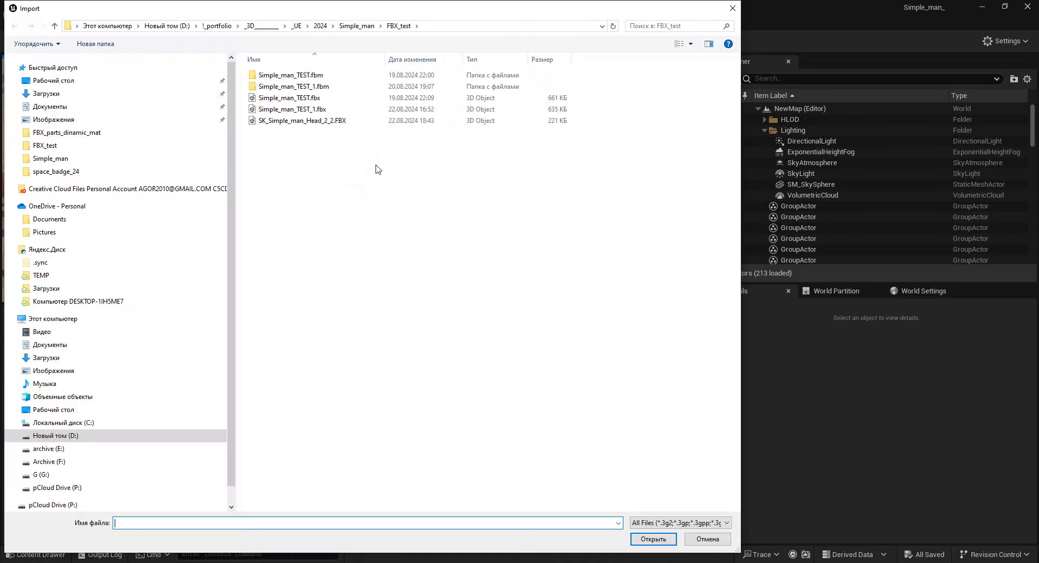
pyautogui.click(357, 25)
pyautogui.doubleClick(273, 143)
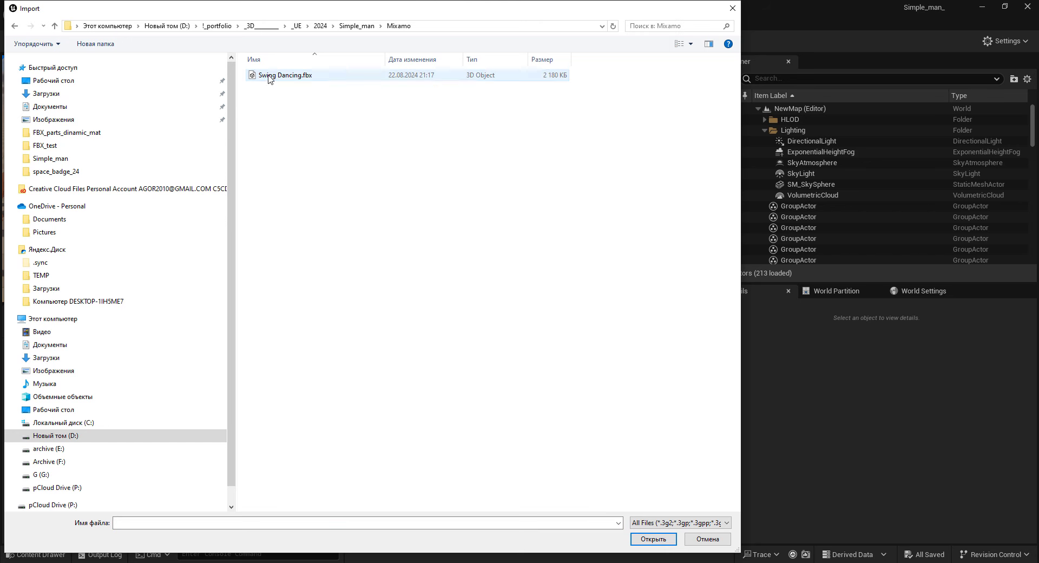
pyautogui.click(650, 543)
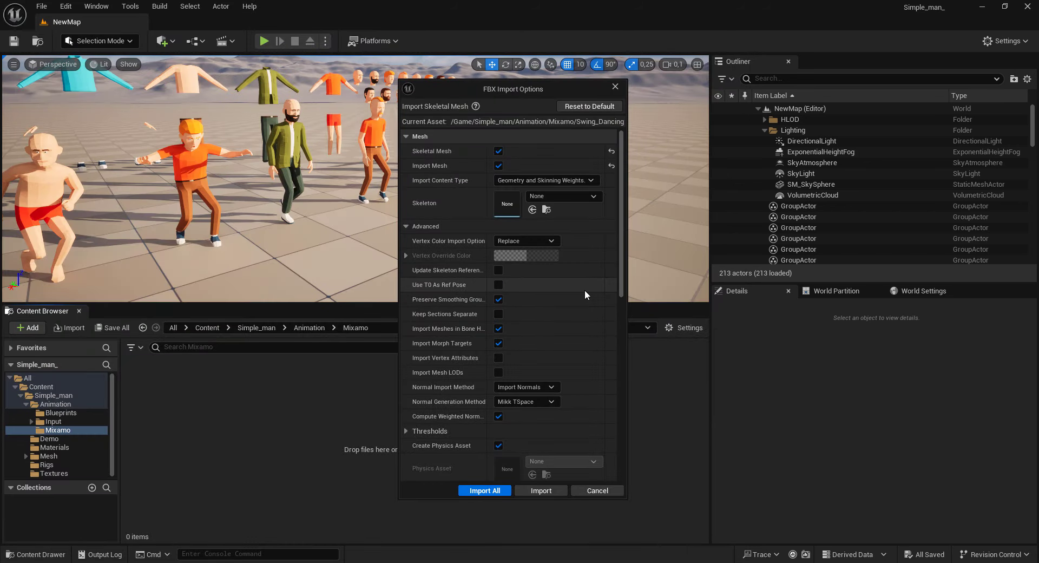
pyautogui.scroll(-5, 622, 282)
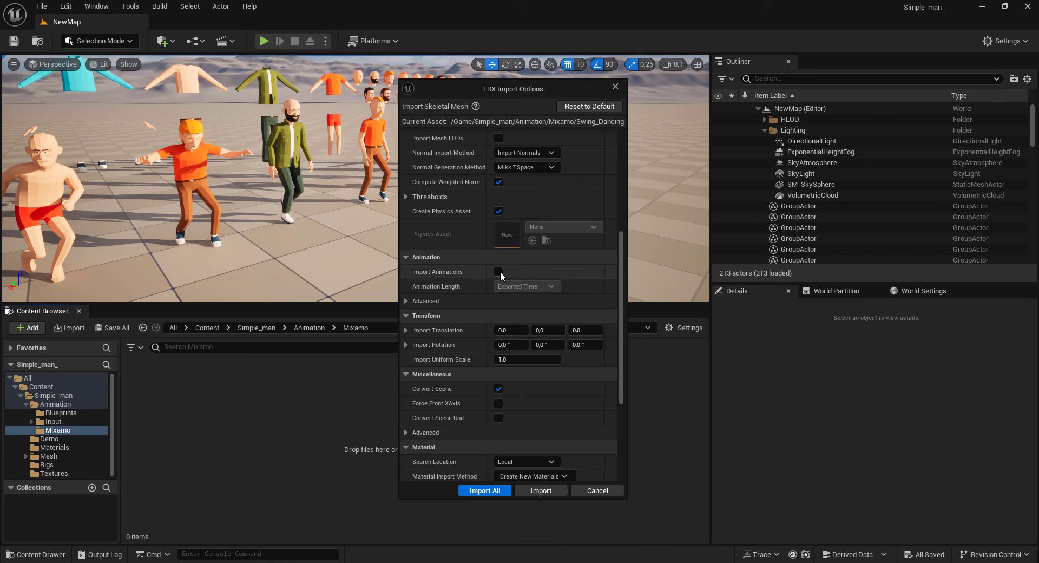
pyautogui.scroll(-2, 622, 310)
pyautogui.scroll(-5, 622, 333)
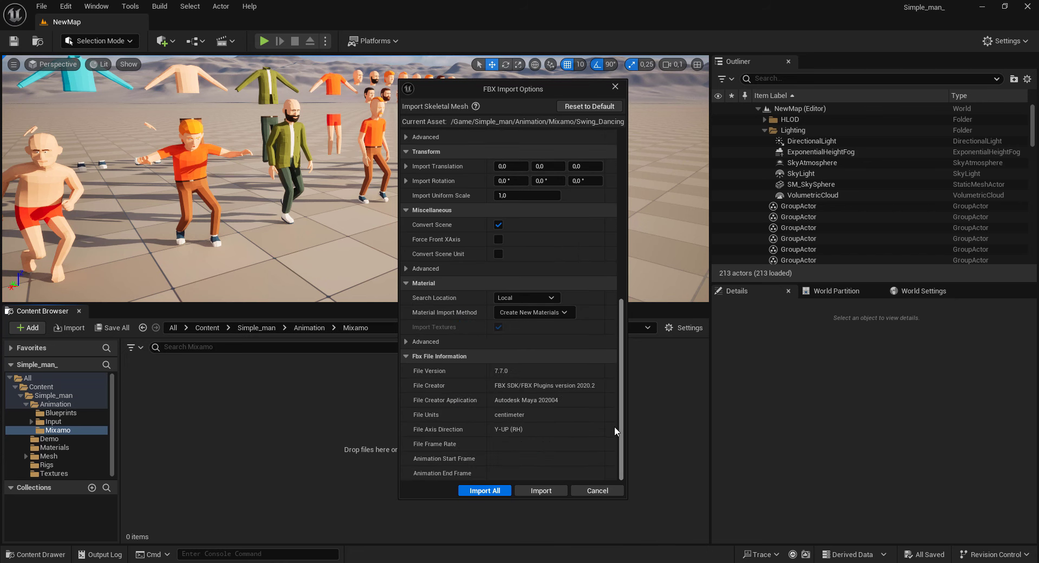
pyautogui.click(491, 491)
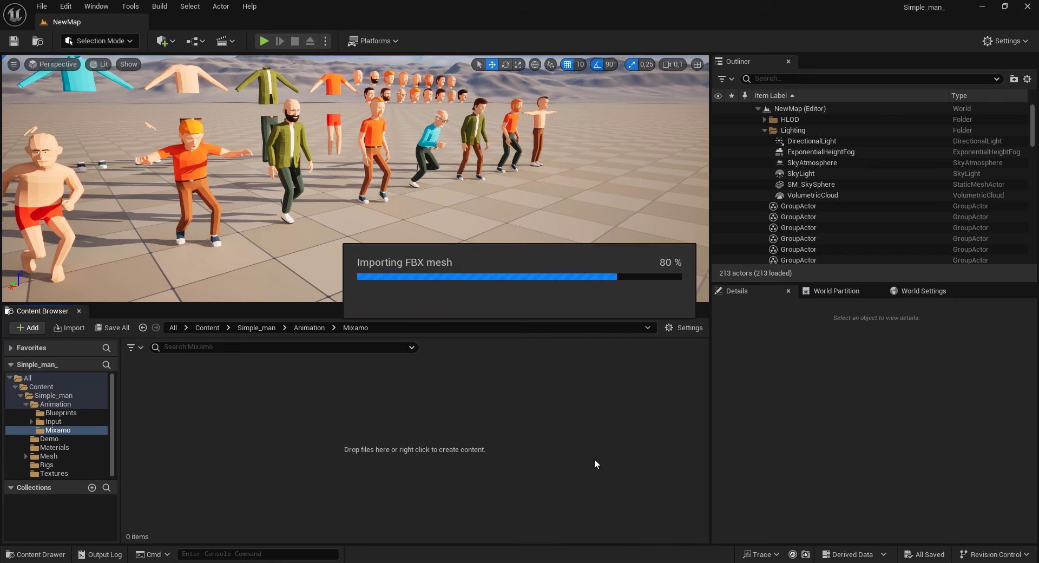
pyautogui.click(694, 204)
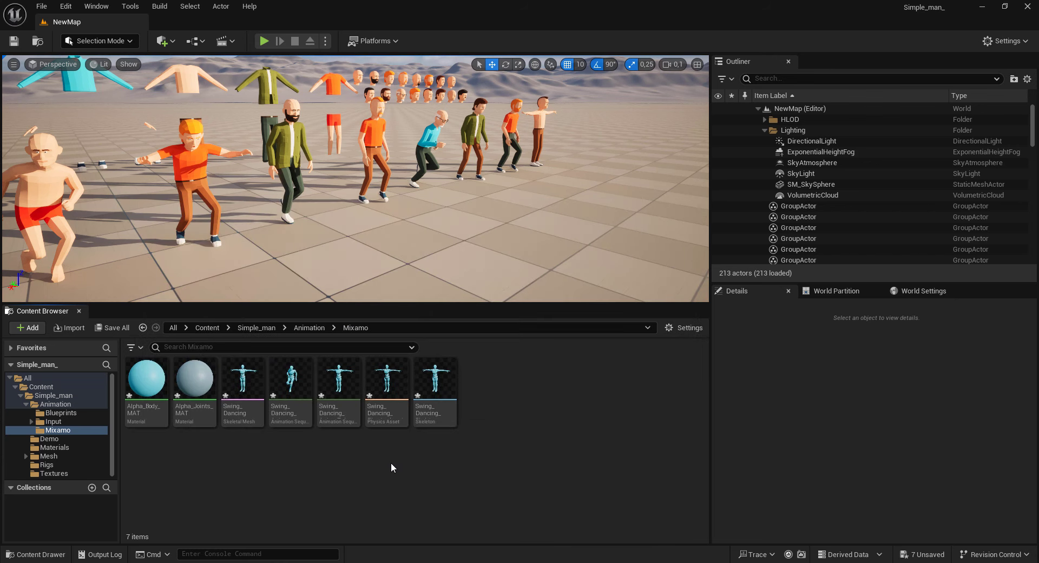
# Step: Save all seven imported Swing Dancing assets and preview the dance animation
pyautogui.click(146, 378)
pyautogui.keyDown('shift'); pyautogui.click(435, 379); pyautogui.keyUp('shift')
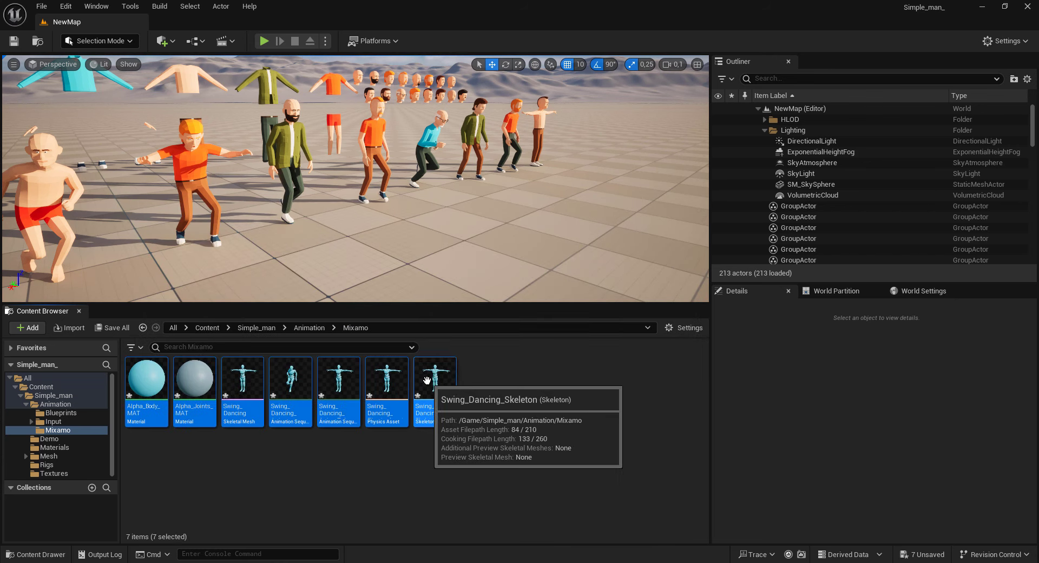
pyautogui.rightClick(435, 381)
pyautogui.click(460, 200)
pyautogui.doubleClick(290, 385)
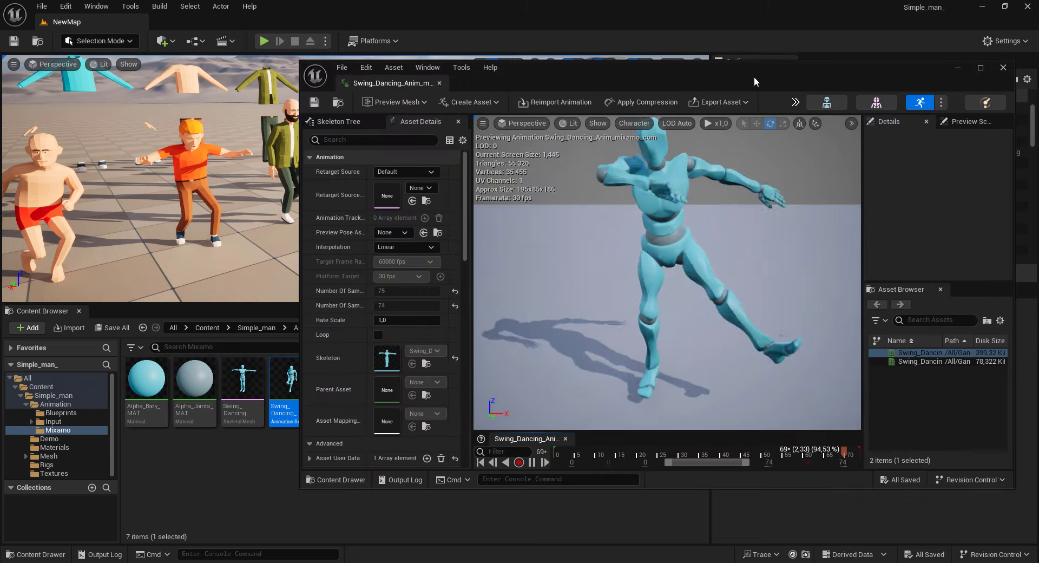
# Step: Retarget the swing dance onto SK_Simple_man and export it as SM_Swing_Dancing
pyautogui.rightClick(292, 385)
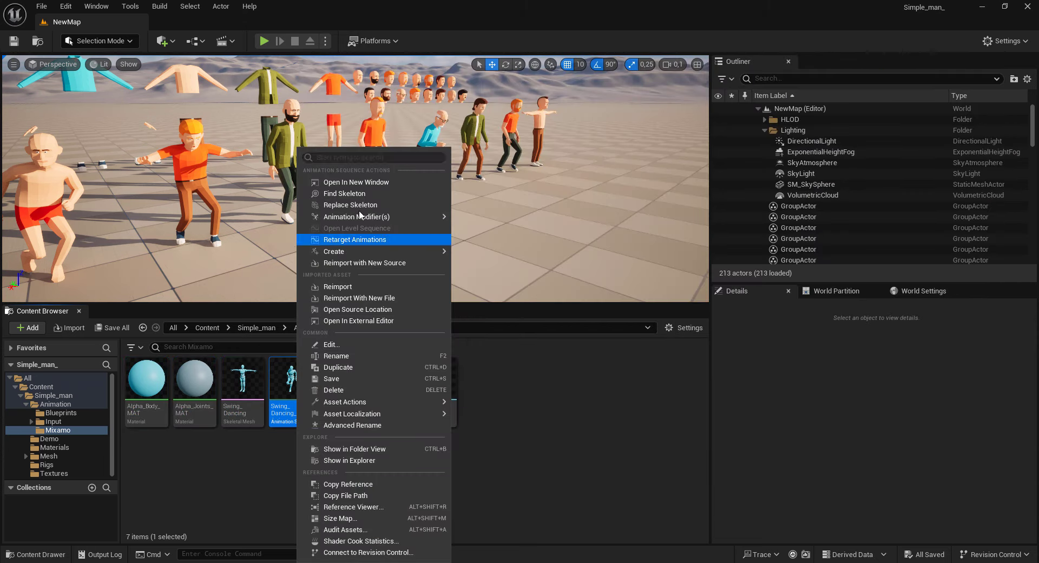
pyautogui.click(379, 239)
pyautogui.click(787, 166)
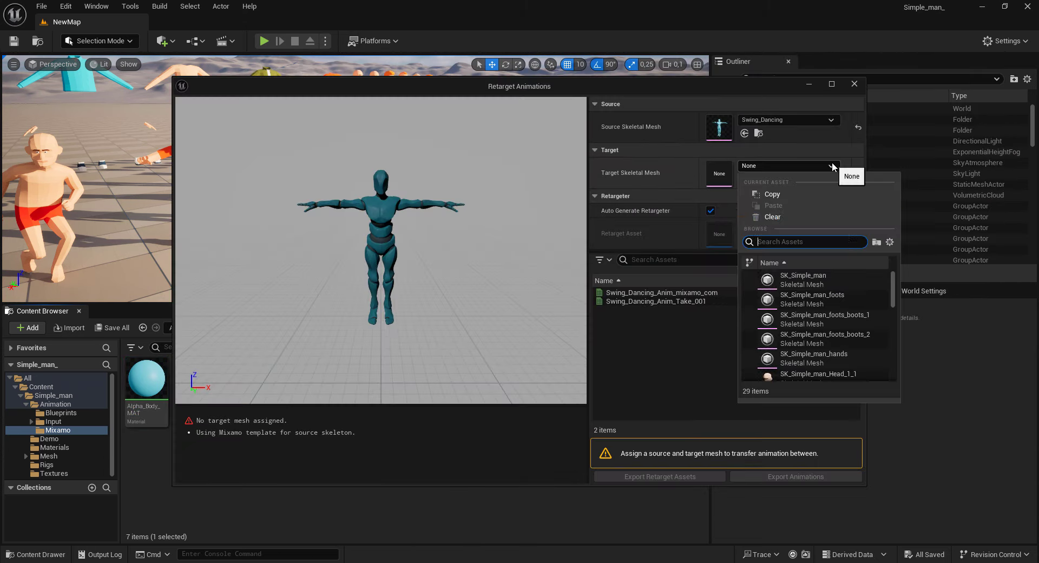
pyautogui.click(836, 280)
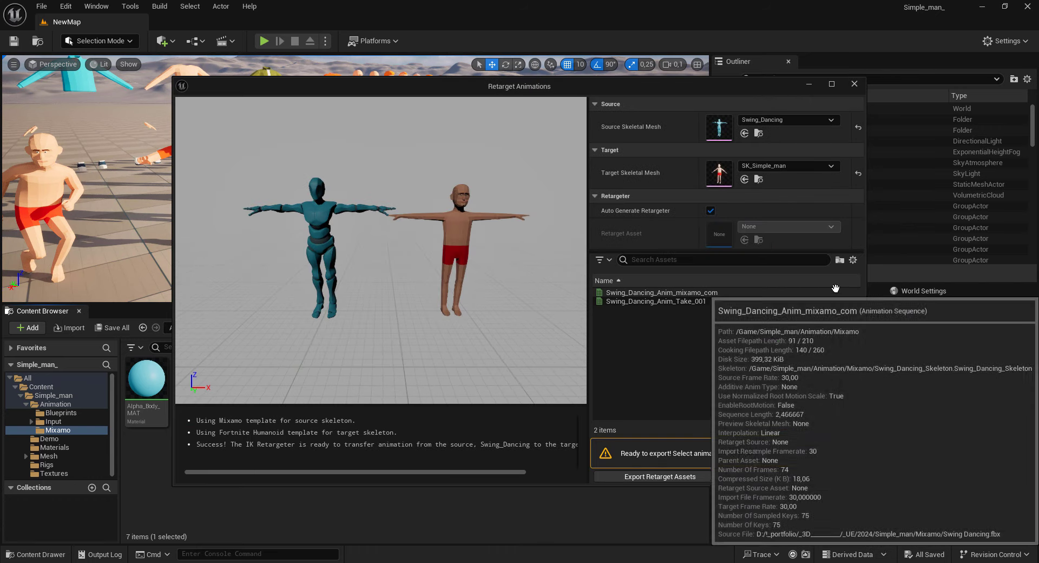
pyautogui.click(694, 292)
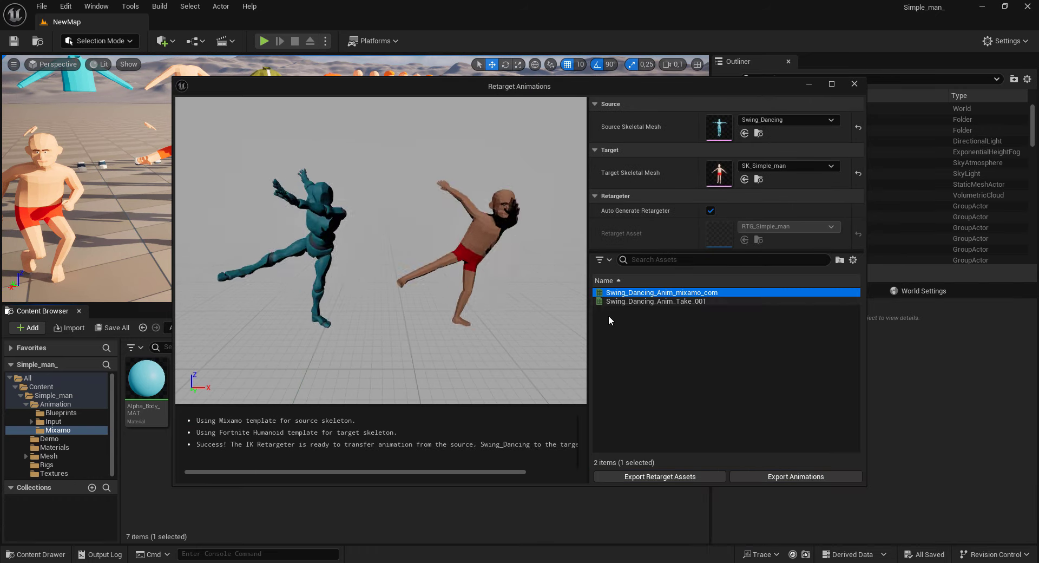
pyautogui.click(761, 478)
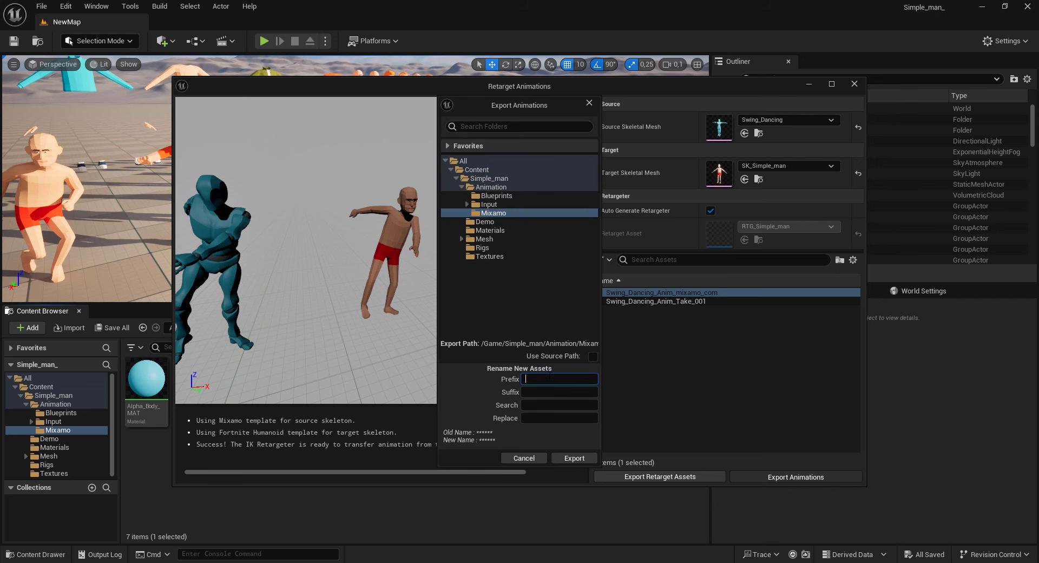
pyautogui.write('SM_')
pyautogui.click(574, 458)
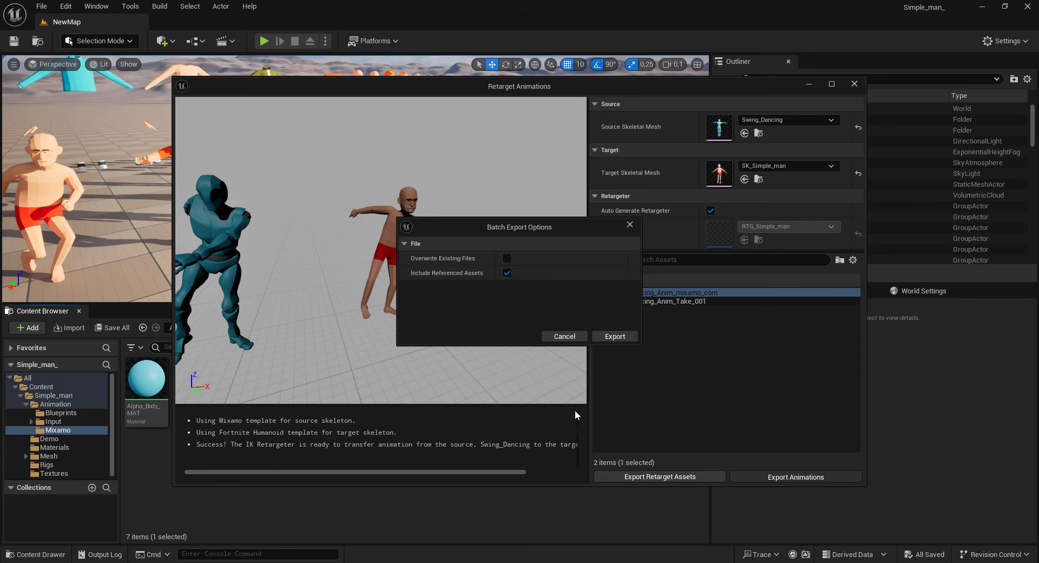
pyautogui.click(615, 337)
pyautogui.doubleClick(483, 385)
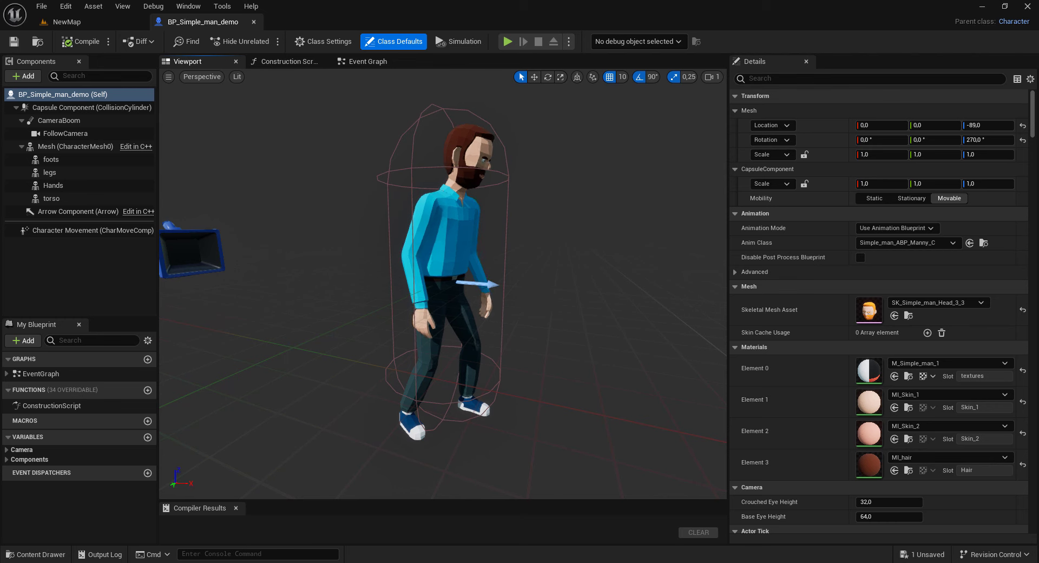
# Step: Set Animation Mode to Use Animation Asset playing SM_Swing_Dancing, then simulate the ragdoll
pyautogui.scroll(-5, 905, 415)
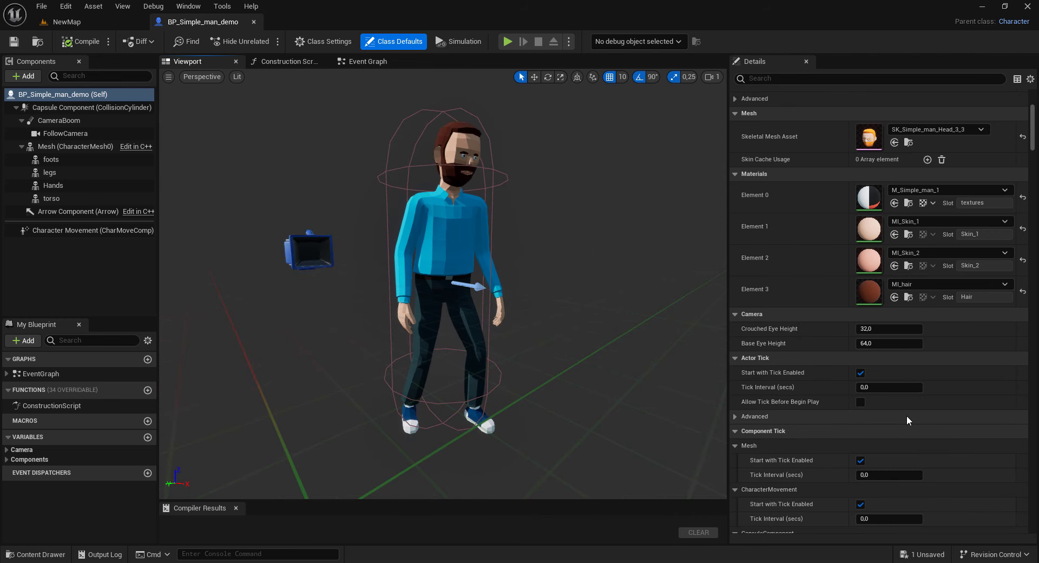
pyautogui.scroll(5, 907, 414)
pyautogui.click(932, 225)
pyautogui.click(896, 210)
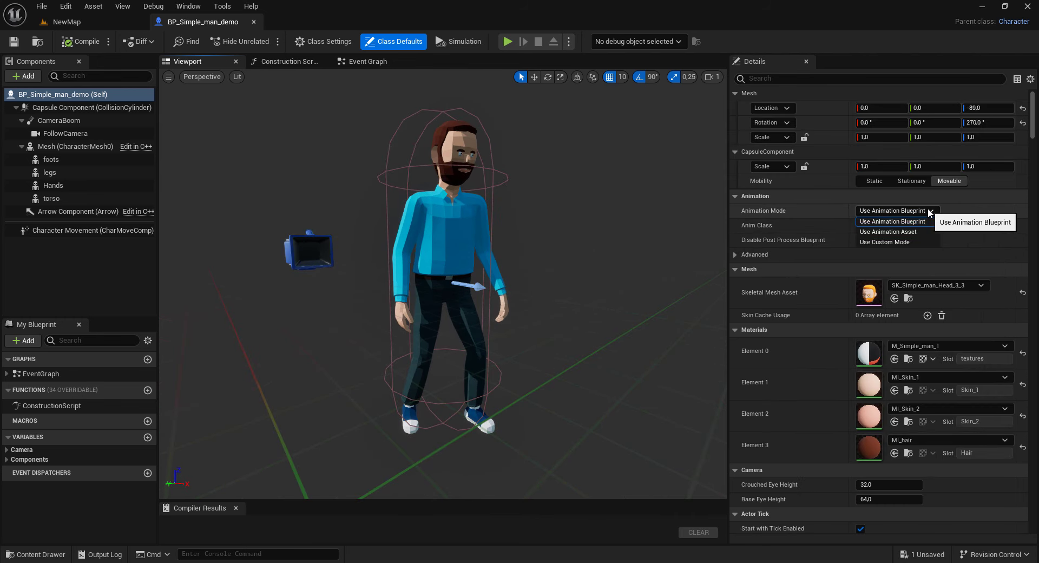
pyautogui.click(917, 229)
pyautogui.click(930, 229)
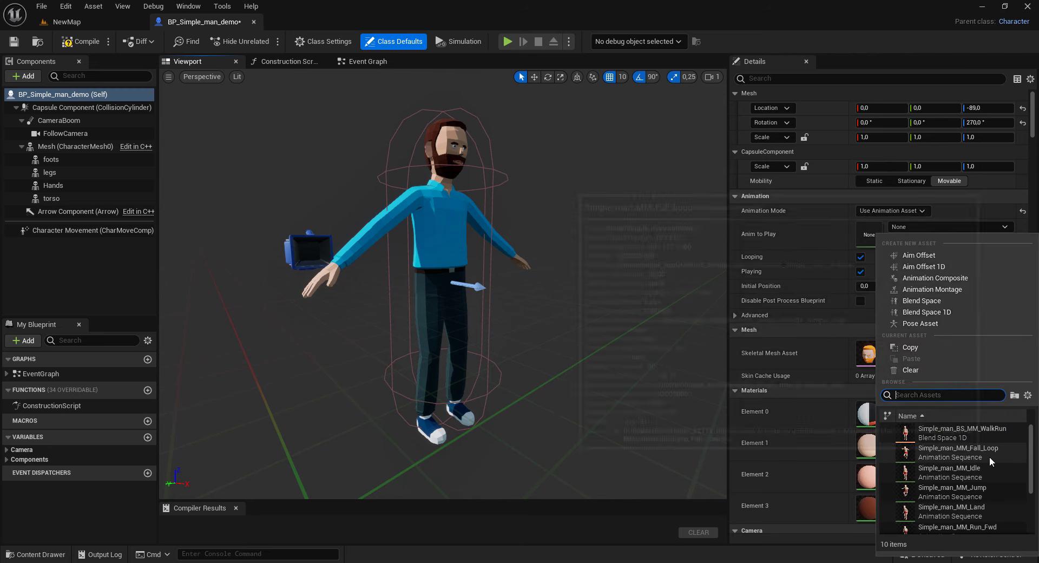
pyautogui.scroll(-3, 989, 460)
pyautogui.click(962, 523)
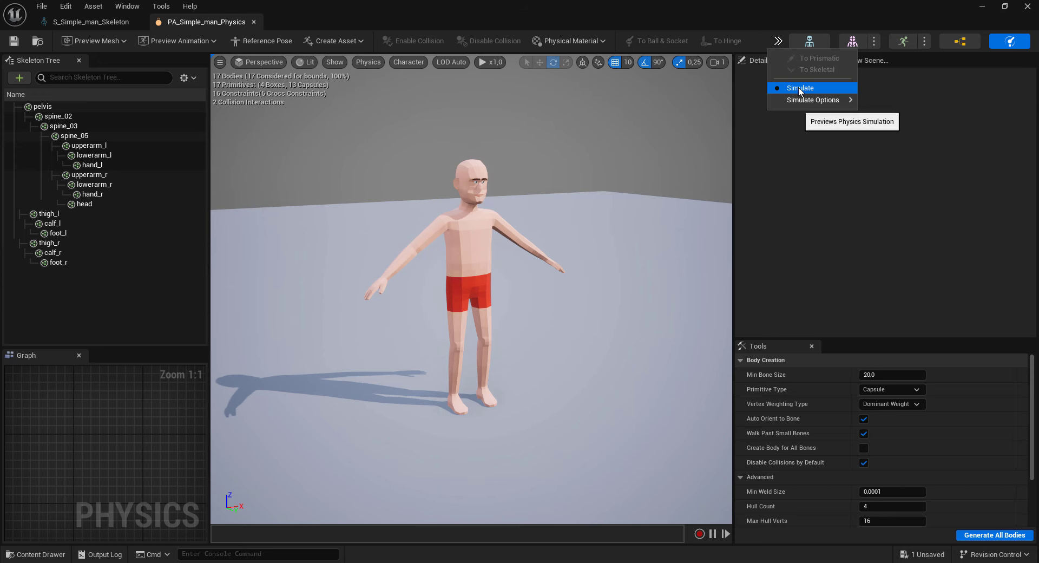
pyautogui.click(799, 87)
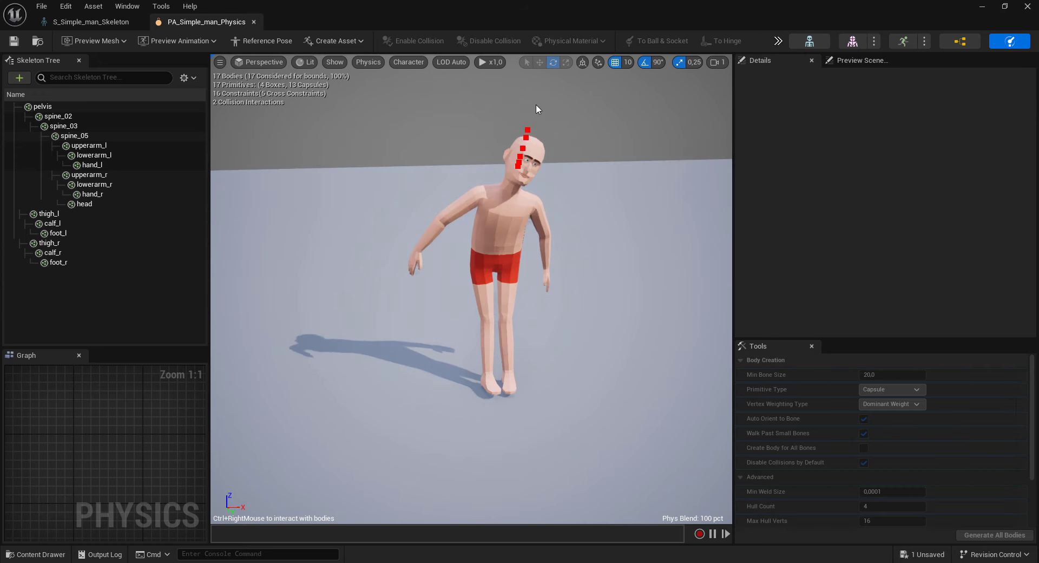
# Step: Grab the simulated ragdoll by the head and fling it up so its limbs flop freely
pyautogui.moveTo(536, 104)
pyautogui.keyDown('ctrl'); pyautogui.mouseDown(button='right')
pyautogui.moveTo(352, 191)
pyautogui.moveTo(504, 186)
pyautogui.moveTo(485, 253)
pyautogui.mouseUp(button='right'); pyautogui.keyUp('ctrl')
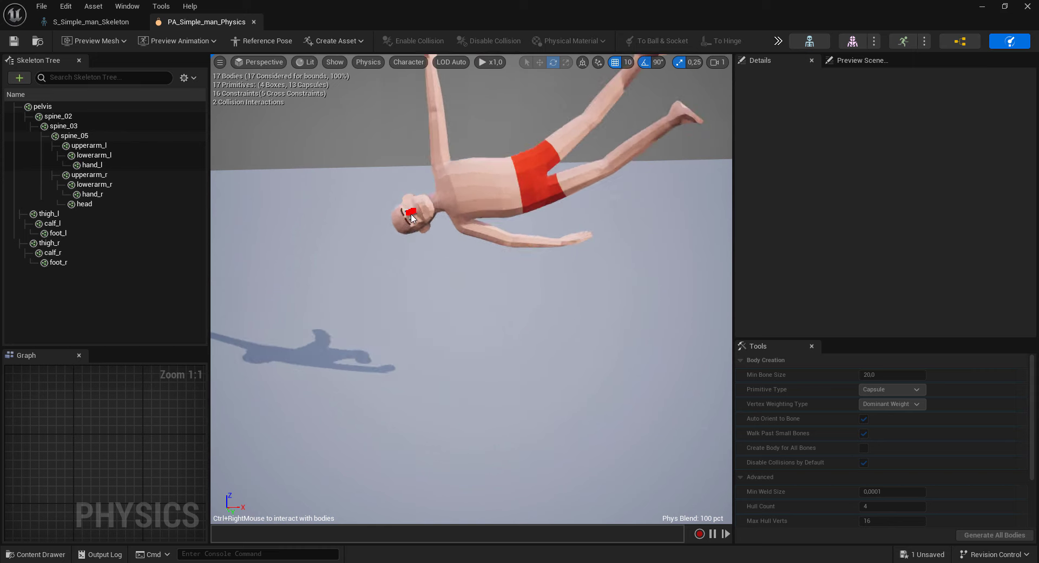